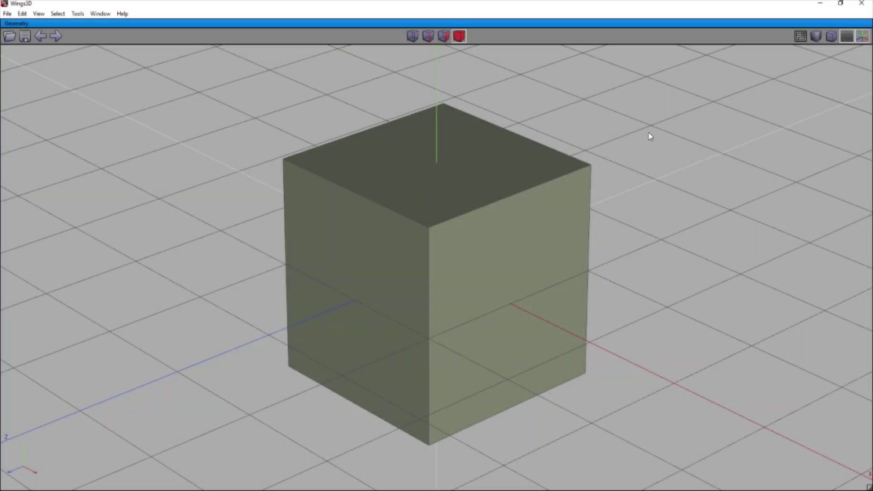
# Step: Extrude the cube's face on the negative Z side 5 units along its normal, and clear the selection
pyautogui.moveTo(646, 209); pyautogui.dragTo(569, 197, button='middle')
pyautogui.scroll(-3, 701, 163)
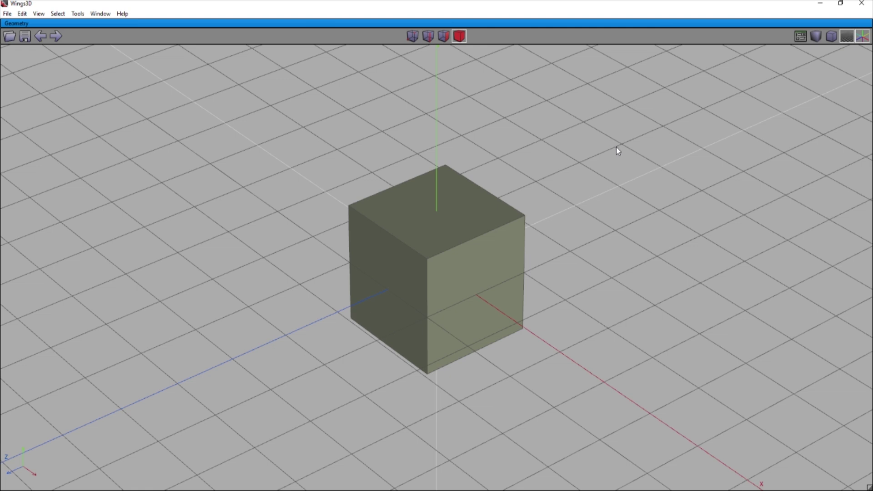
pyautogui.moveTo(585, 166)
pyautogui.mouseDown(button='middle')
pyautogui.moveTo(532, 164)
pyautogui.moveTo(584, 166)
pyautogui.mouseUp(button='middle')
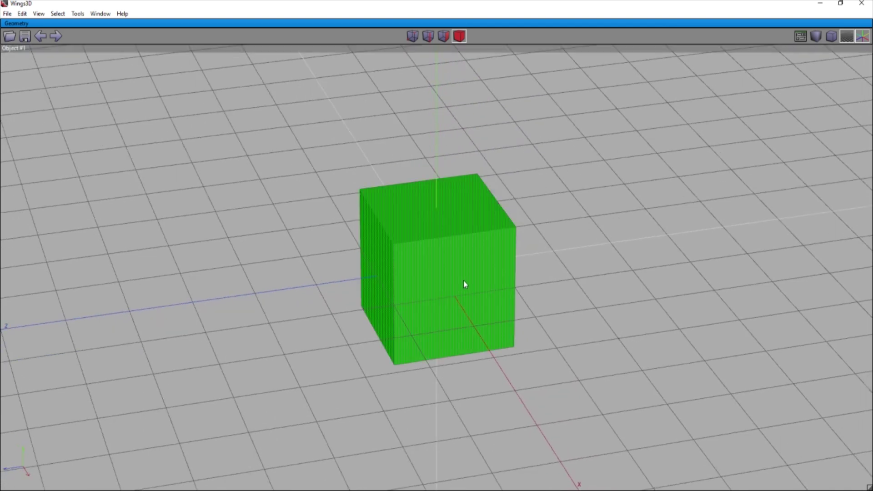
pyautogui.moveTo(520, 225); pyautogui.dragTo(582, 227, button='middle')
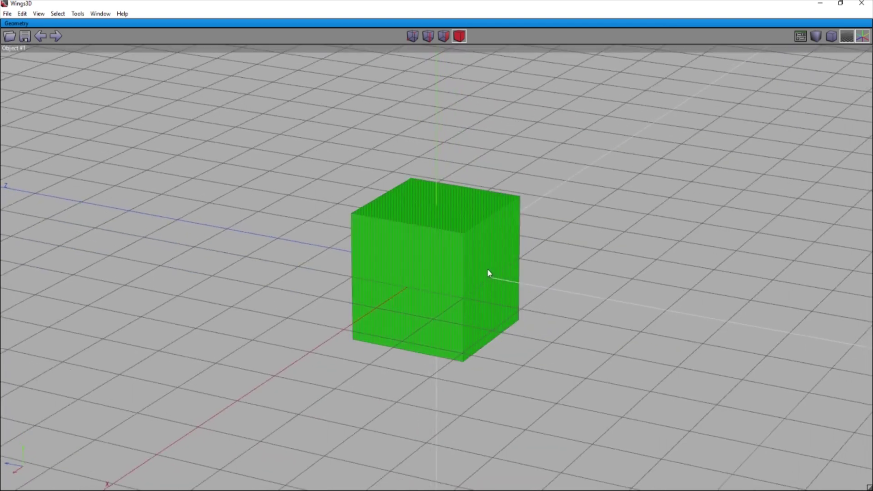
pyautogui.click(505, 256)
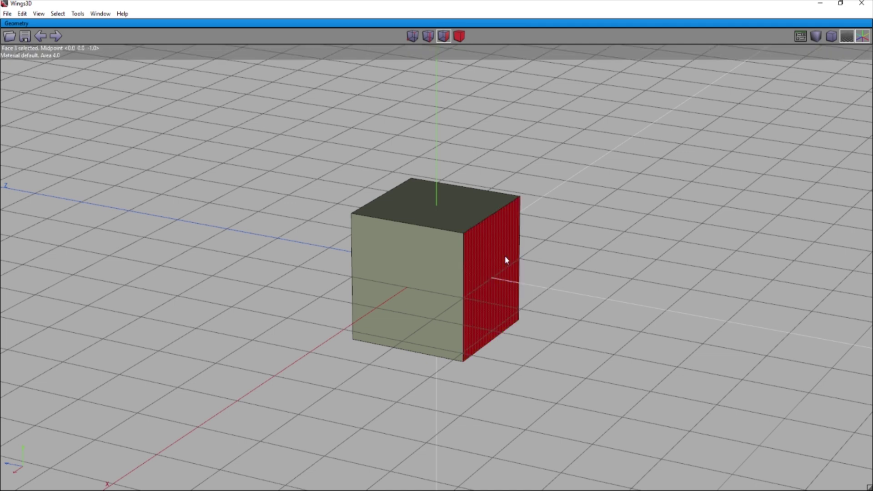
pyautogui.rightClick(505, 256)
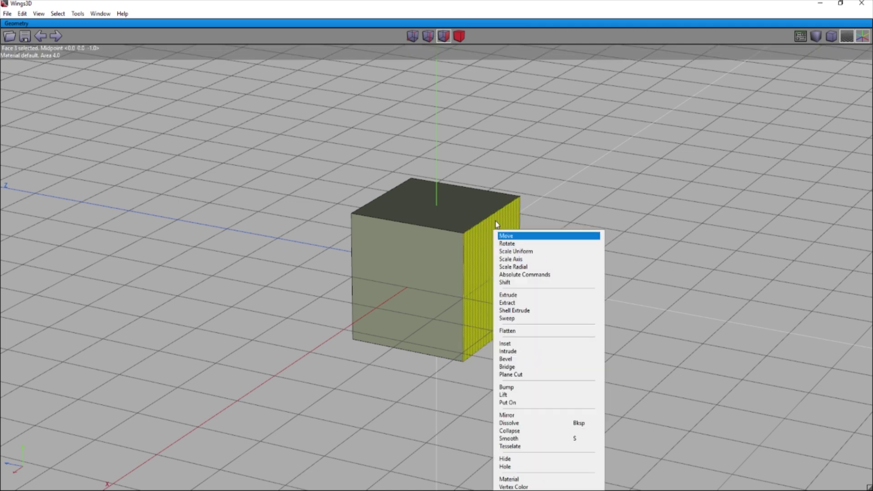
pyautogui.click(519, 295)
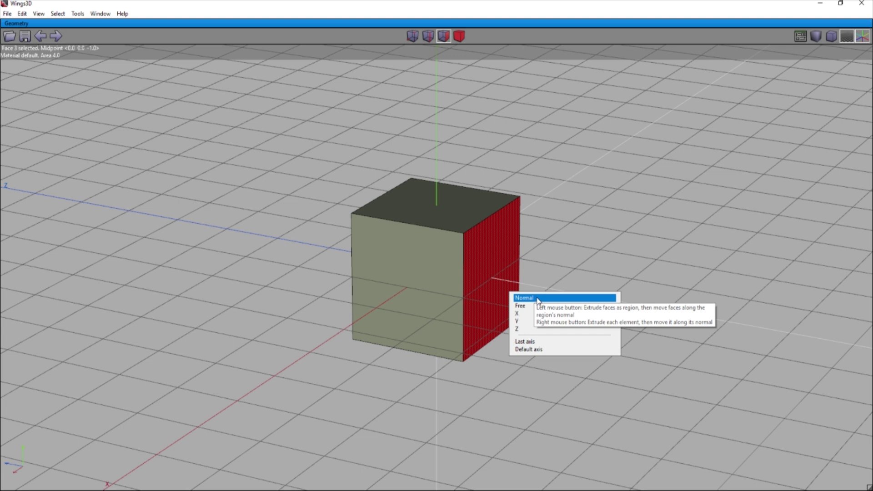
pyautogui.click(537, 299)
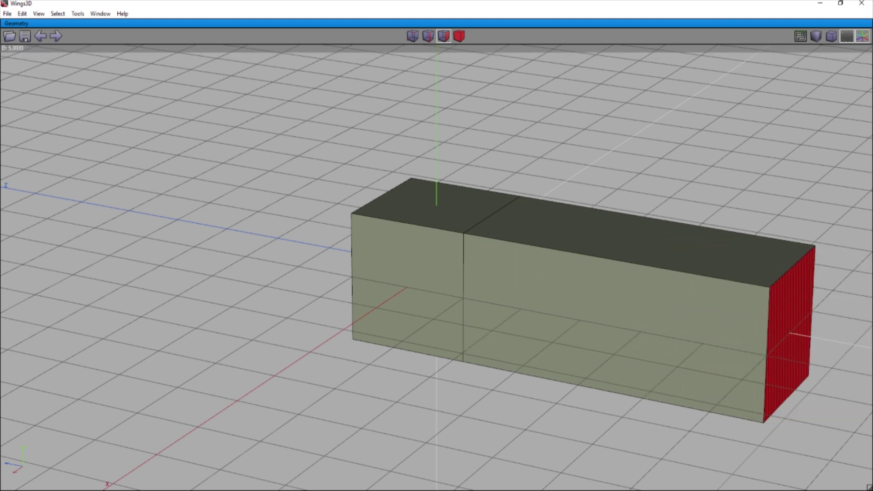
pyautogui.click(537, 299)
pyautogui.moveTo(378, 324); pyautogui.dragTo(292, 325, button='middle')
pyautogui.press('space')
# Step: Select the whole extruded box as a body and start UV mapping on it
pyautogui.moveTo(696, 277); pyautogui.dragTo(769, 266, button='middle')
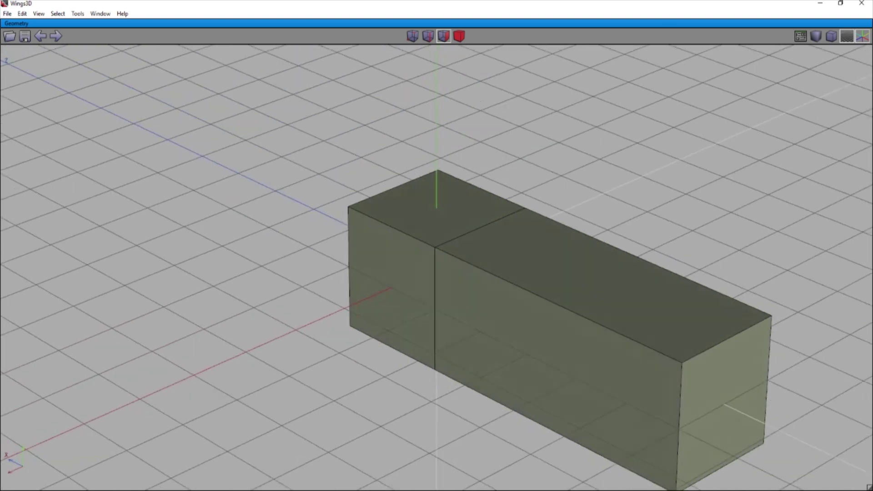
pyautogui.scroll(-4, 437, 264)
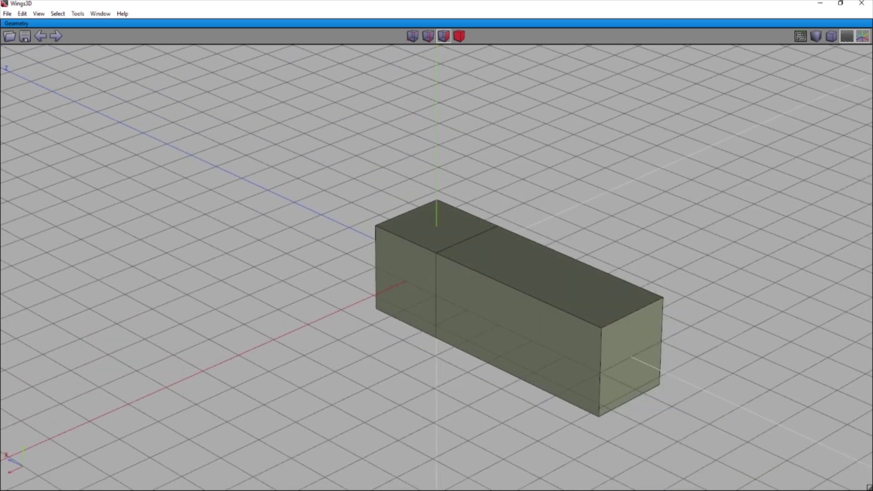
pyautogui.click(463, 40)
pyautogui.click(495, 251)
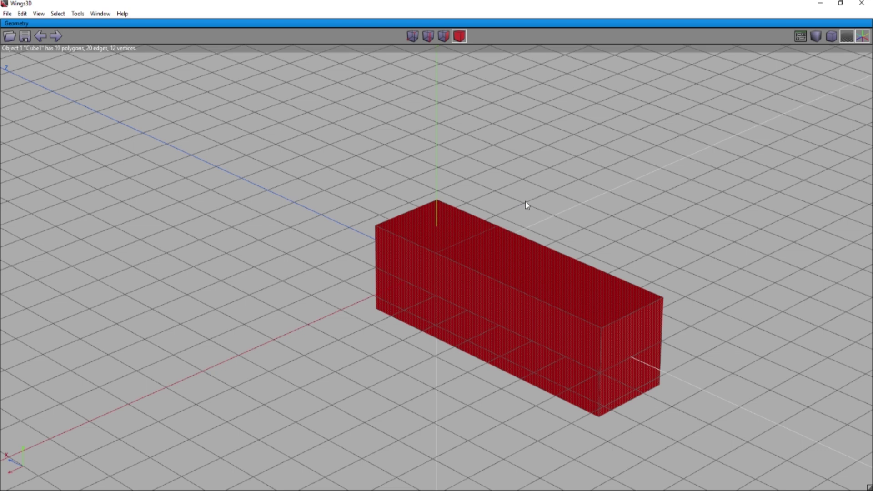
pyautogui.rightClick(526, 202)
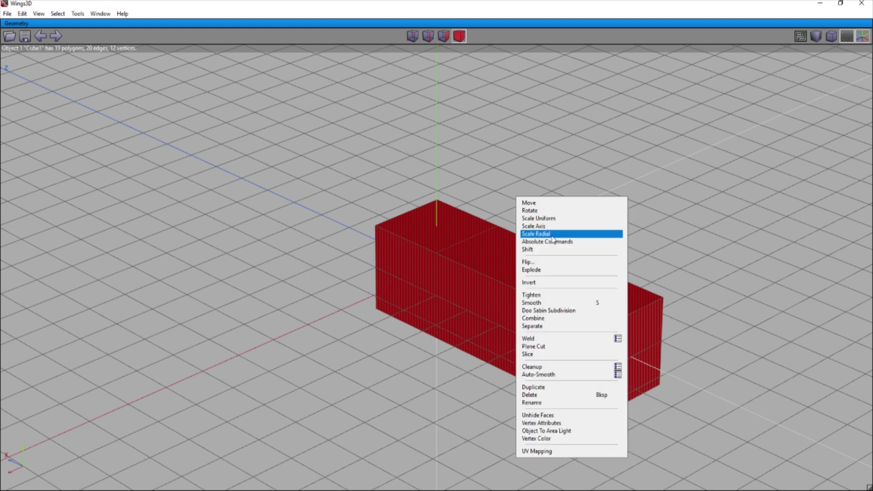
pyautogui.click(549, 452)
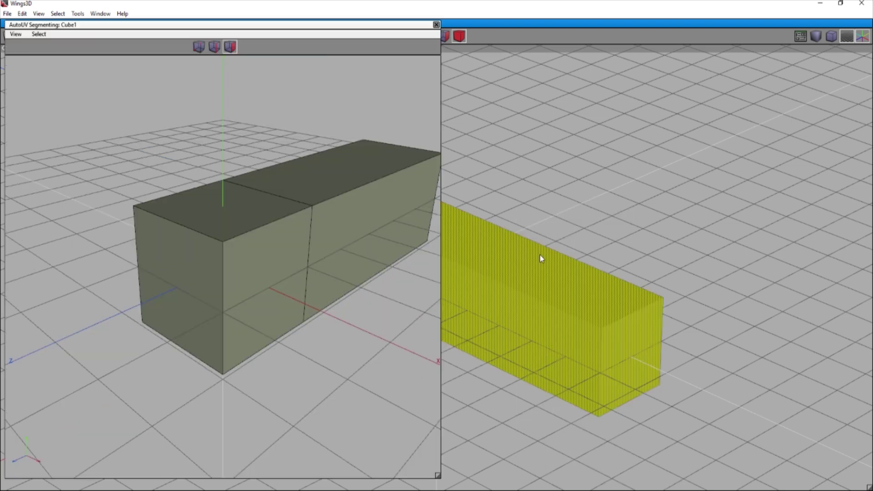
# Step: Select every edge of the box in the AutoUV segmenting view
pyautogui.scroll(-3, 309, 211)
pyautogui.moveTo(310, 211); pyautogui.dragTo(380, 167, button='middle')
pyautogui.scroll(-2, 322, 184)
pyautogui.click(215, 48)
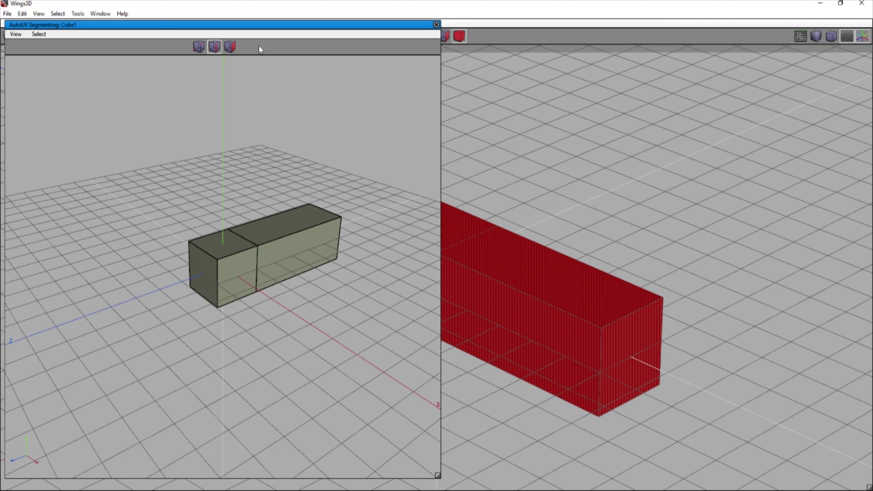
pyautogui.click(232, 51)
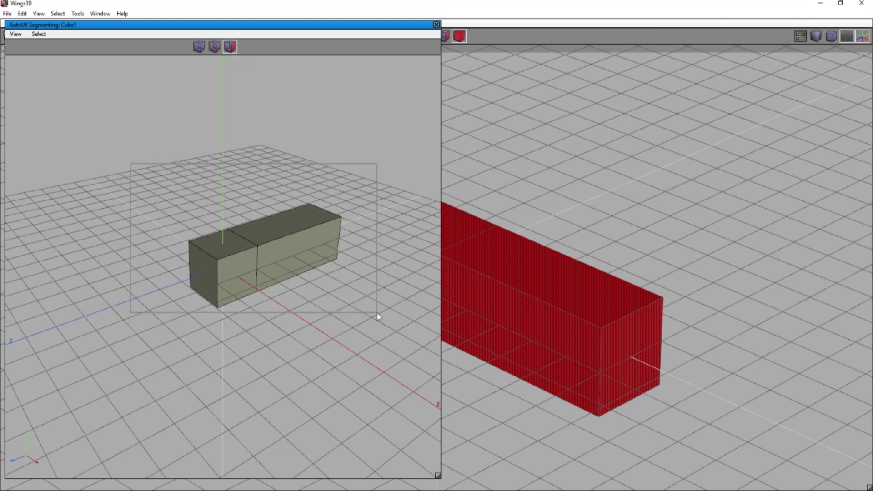
pyautogui.moveTo(378, 317); pyautogui.dragTo(378, 317)
pyautogui.click(215, 47)
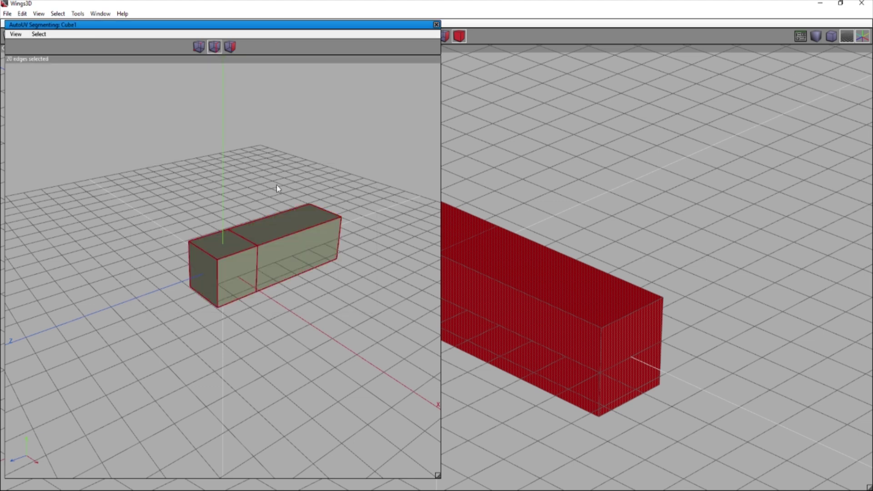
# Step: Deselect the four edges of the loop where the extrusion meets the original cube, on all four sides
pyautogui.click(242, 244)
pyautogui.moveTo(310, 248); pyautogui.dragTo(268, 249, button='middle')
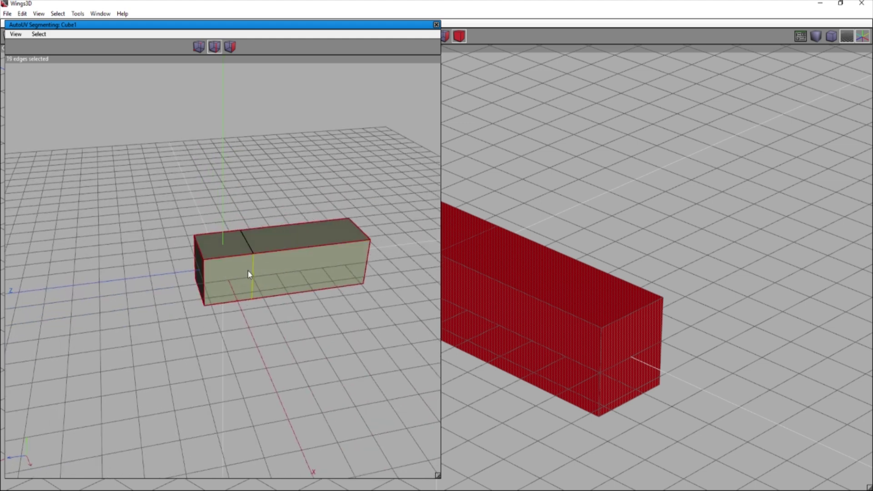
pyautogui.moveTo(326, 280); pyautogui.dragTo(263, 294, button='middle')
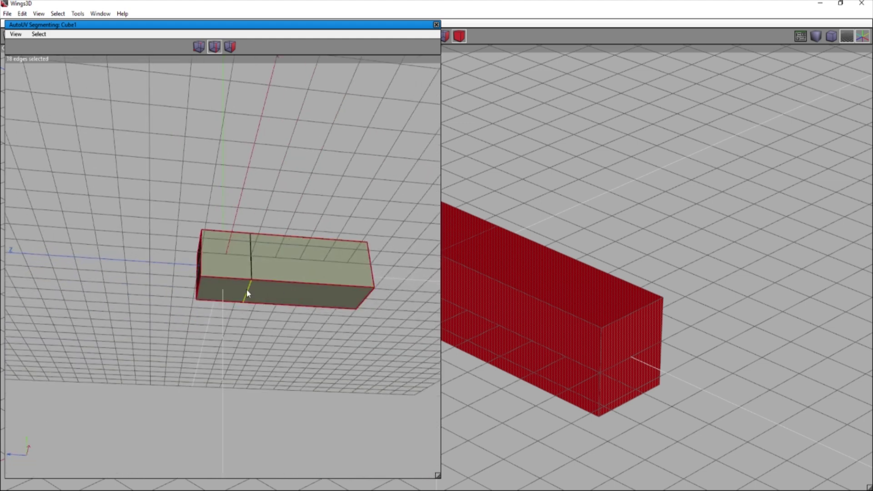
pyautogui.moveTo(321, 324); pyautogui.dragTo(295, 308, button='middle')
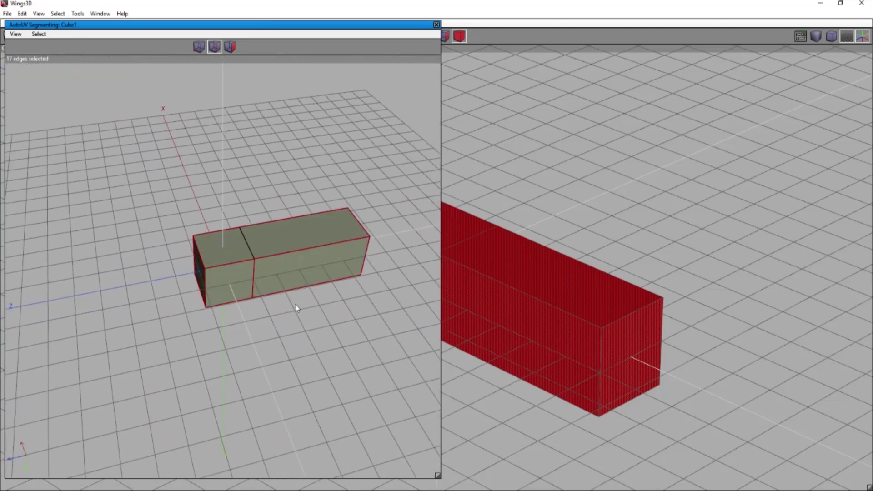
pyautogui.moveTo(265, 221); pyautogui.dragTo(323, 143, button='middle')
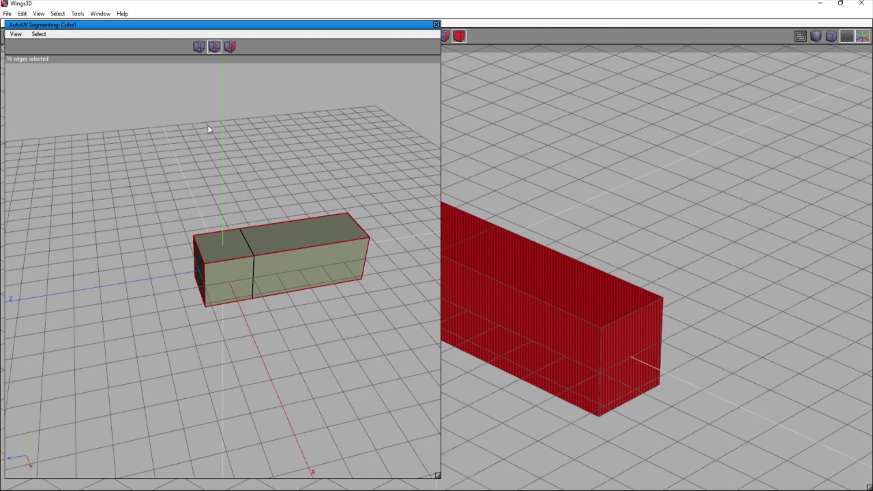
# Step: Mark the selected edges for cut and continue the UV mapping with the Unfolding method
pyautogui.rightClick(276, 164)
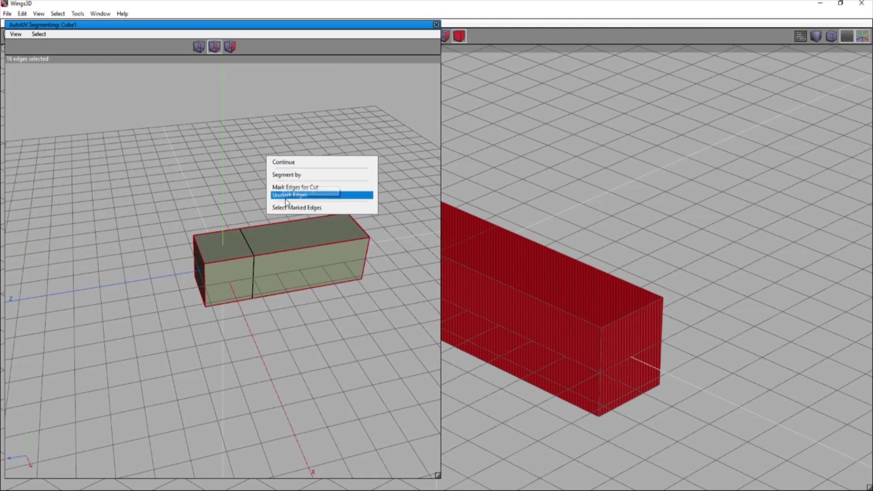
pyautogui.click(287, 187)
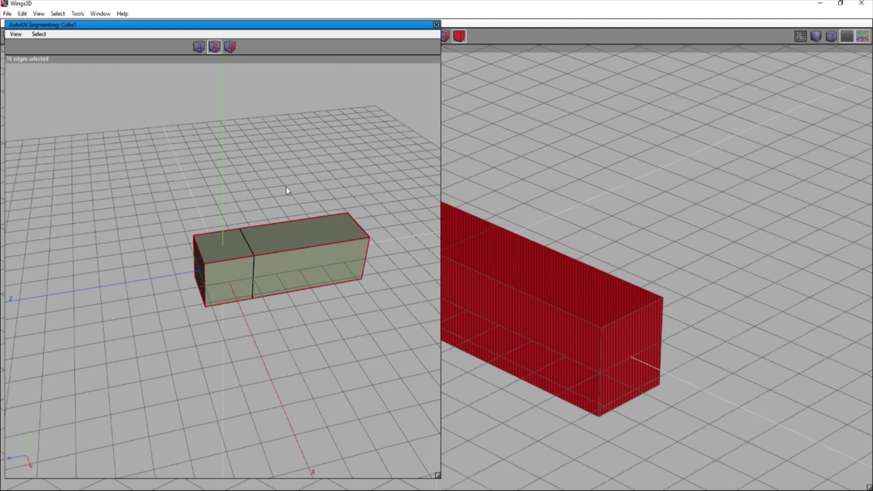
pyautogui.rightClick(286, 187)
pyautogui.click(286, 187)
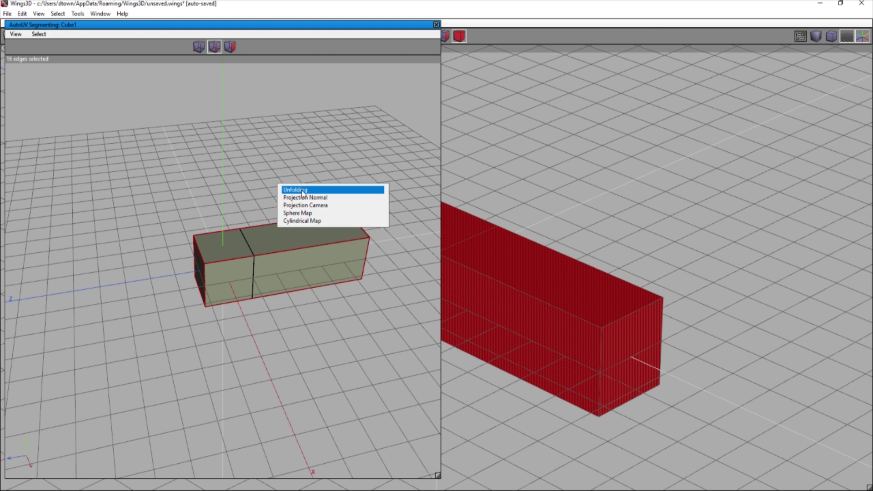
pyautogui.click(303, 191)
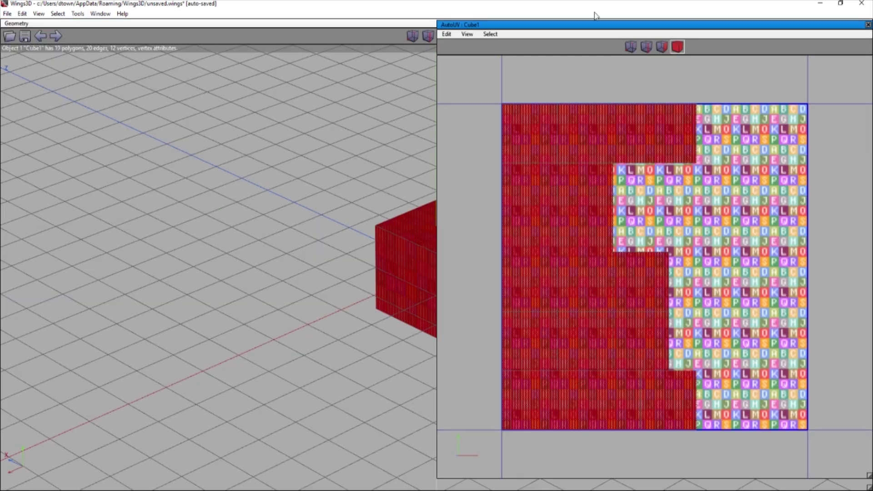
# Step: Collapse the AutoUV window to reveal the full model and show the Outliner
pyautogui.doubleClick(497, 25)
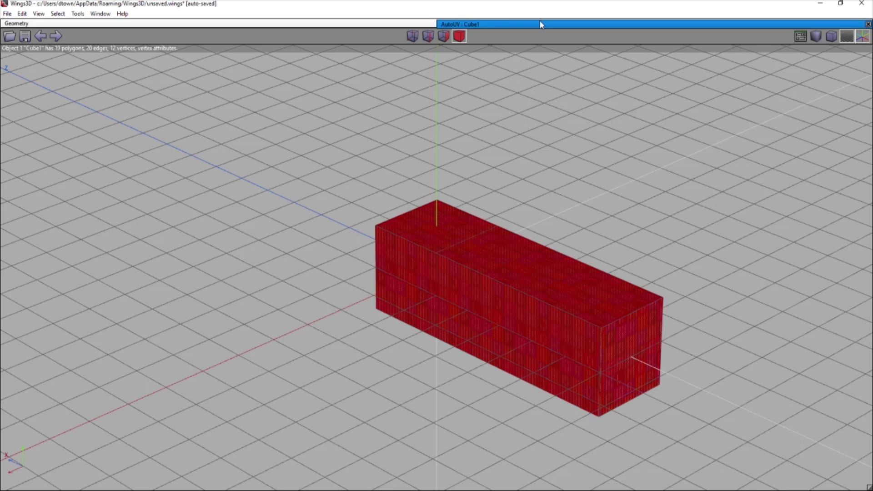
pyautogui.doubleClick(539, 23)
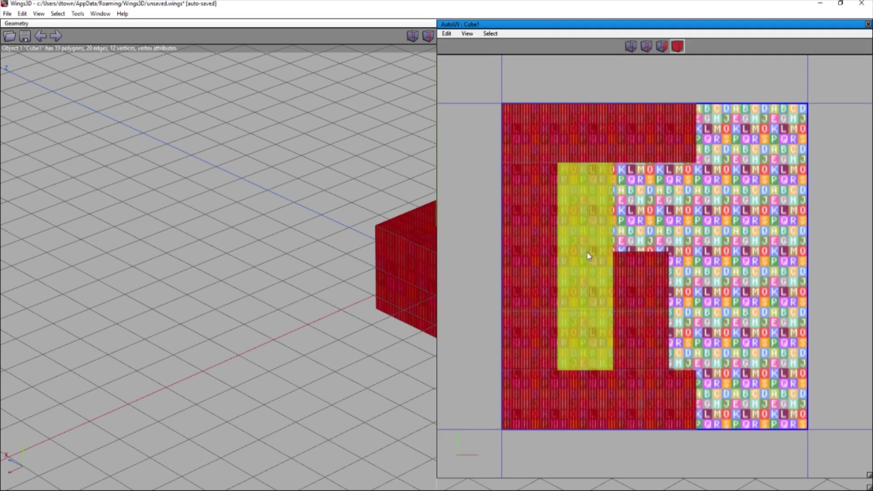
pyautogui.doubleClick(509, 26)
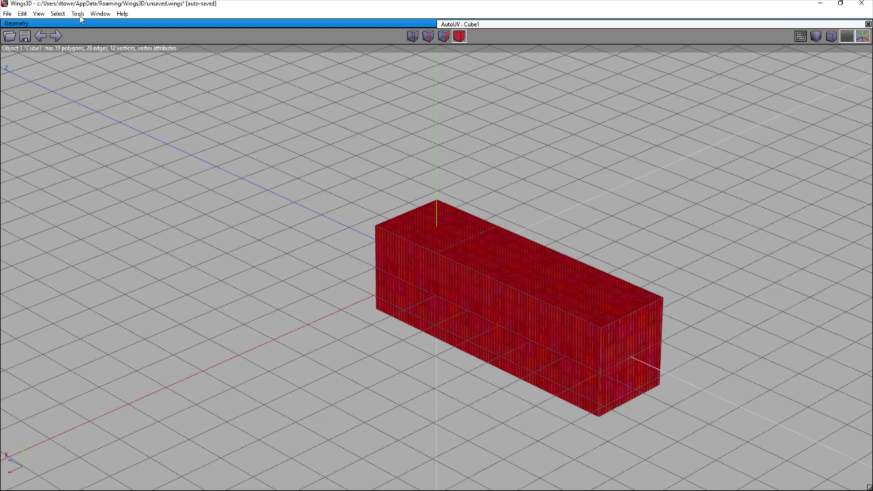
pyautogui.click(100, 14)
pyautogui.click(114, 25)
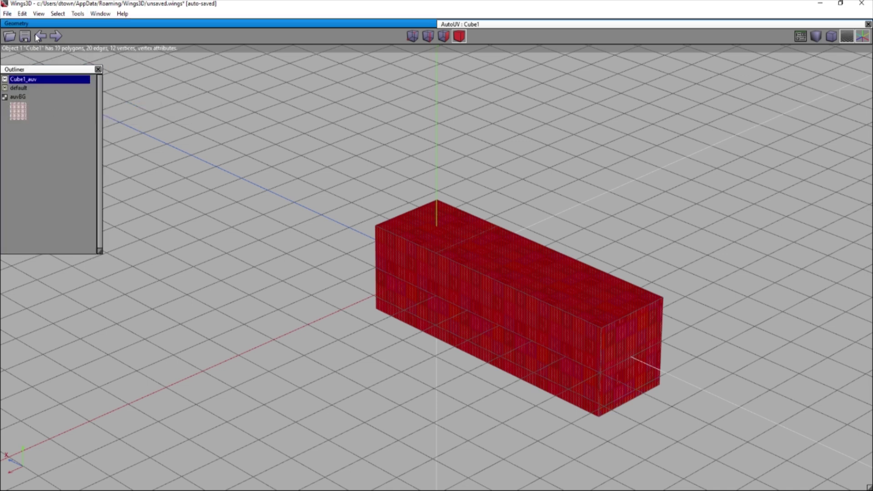
# Step: Start an image import and browse to the Textures folder inside Monkey Ball Customs > Levels
pyautogui.click(8, 17)
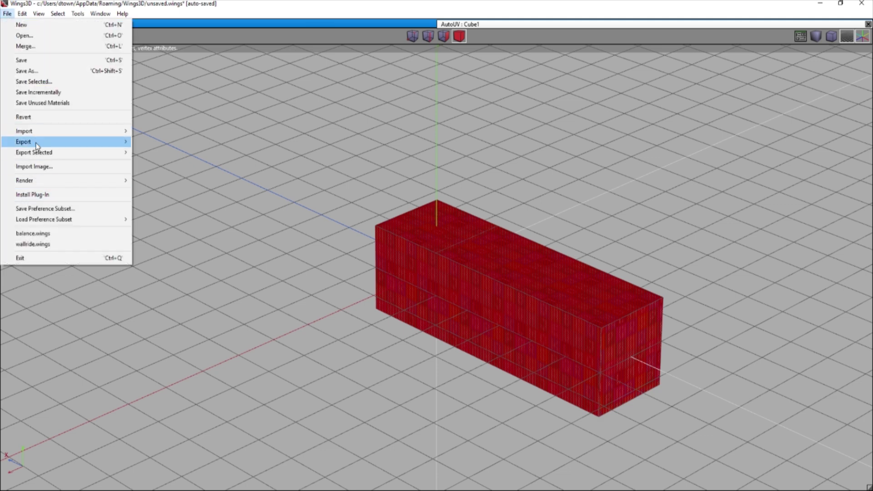
pyautogui.click(43, 166)
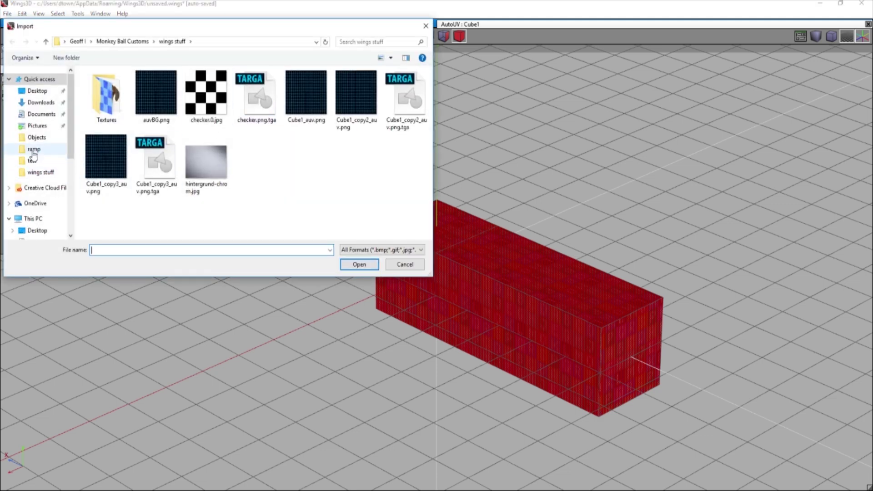
pyautogui.click(123, 41)
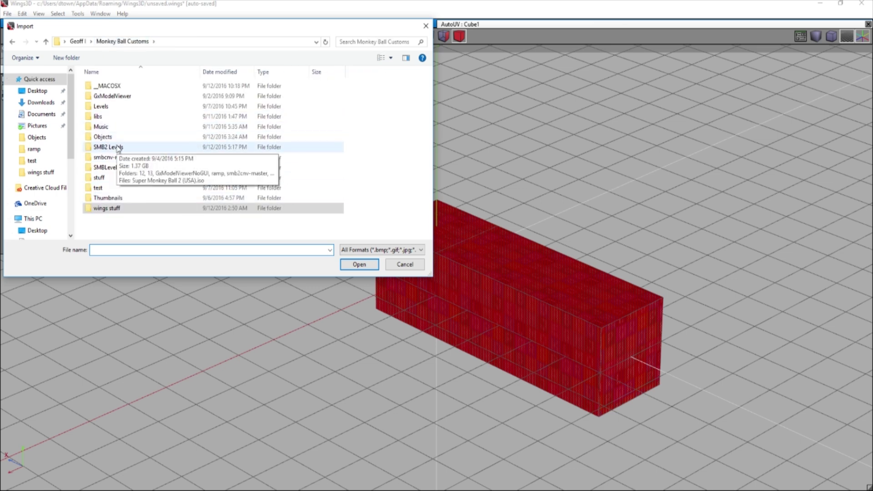
pyautogui.doubleClick(101, 106)
pyautogui.doubleClick(112, 229)
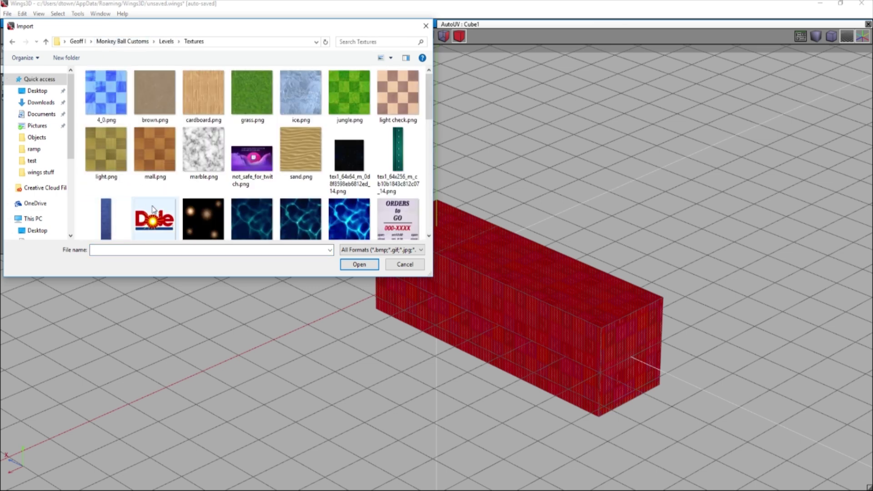
# Step: Import the blue and grey checkered texture tex1_256x256_m_30e0df02915265b0_14.png
pyautogui.scroll(-5, 346, 114)
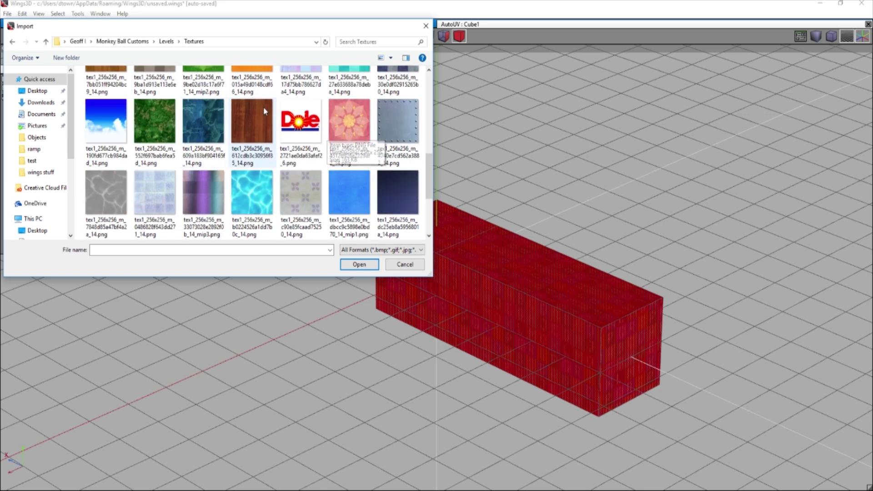
pyautogui.scroll(-3, 318, 150)
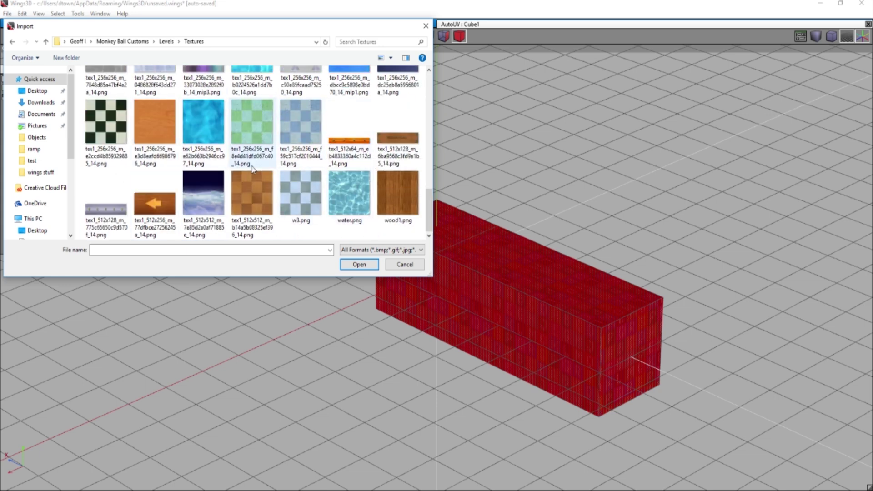
pyautogui.scroll(5, 300, 136)
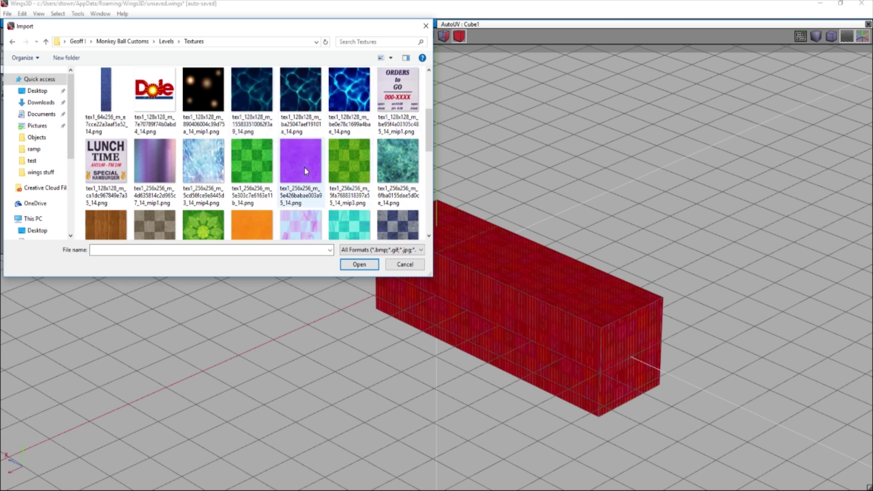
pyautogui.scroll(-3, 306, 172)
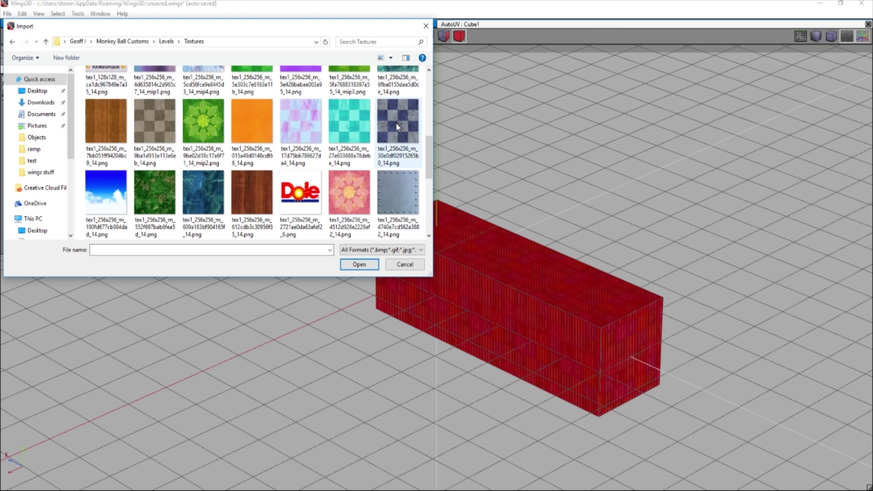
pyautogui.click(401, 155)
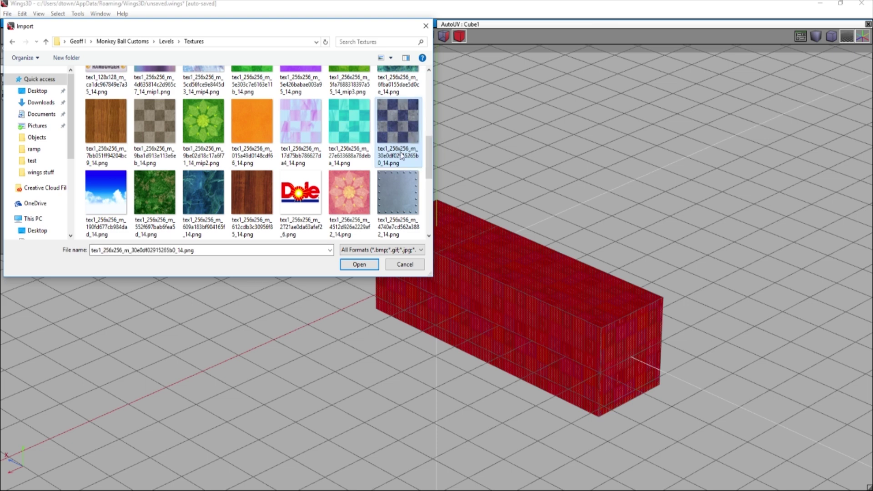
pyautogui.click(360, 265)
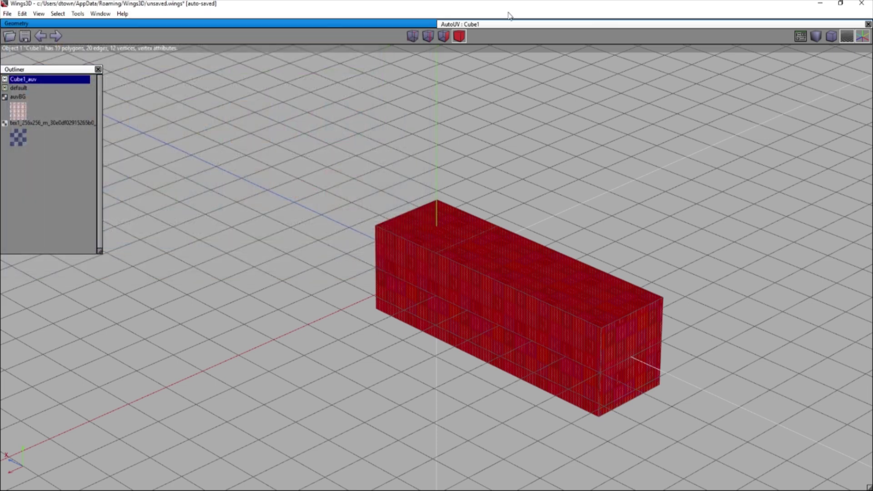
# Step: Apply the imported checkered image to the box's UV map in the AutoUV window, then deselect the box and inspect its textured sides
pyautogui.click(498, 26)
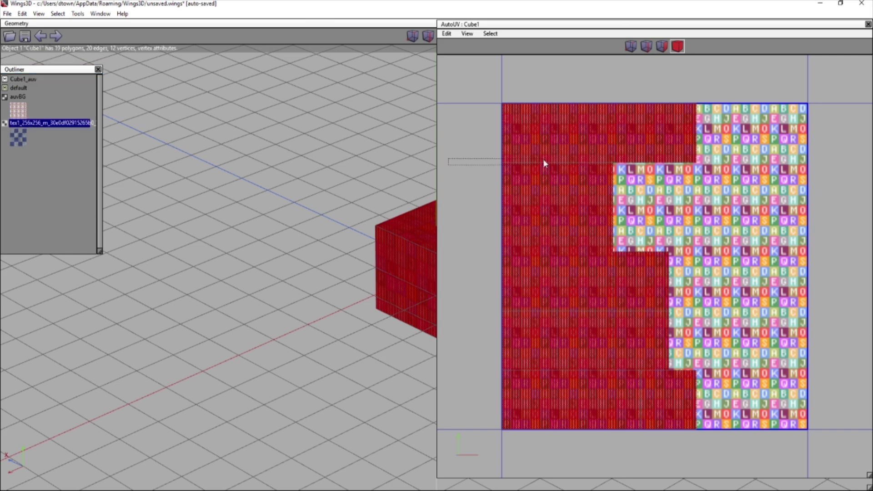
pyautogui.moveTo(543, 159); pyautogui.dragTo(637, 175)
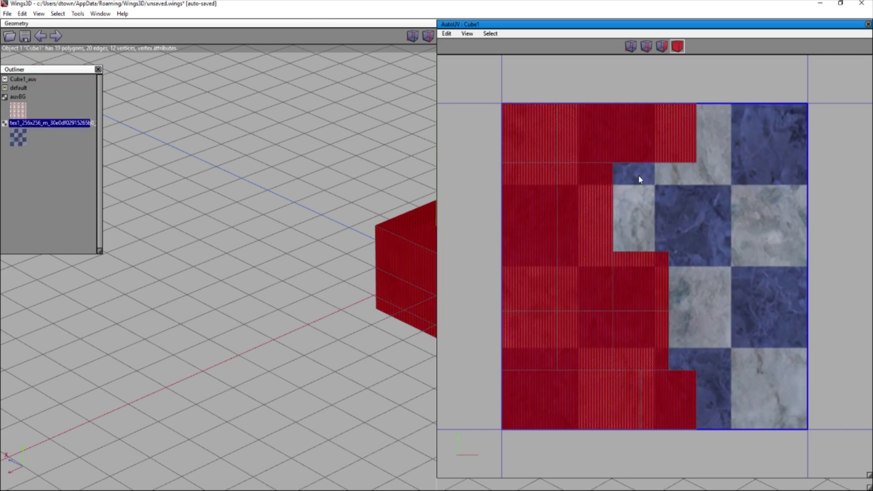
pyautogui.doubleClick(522, 23)
pyautogui.click(529, 267)
pyautogui.moveTo(554, 202); pyautogui.dragTo(483, 227, button='middle')
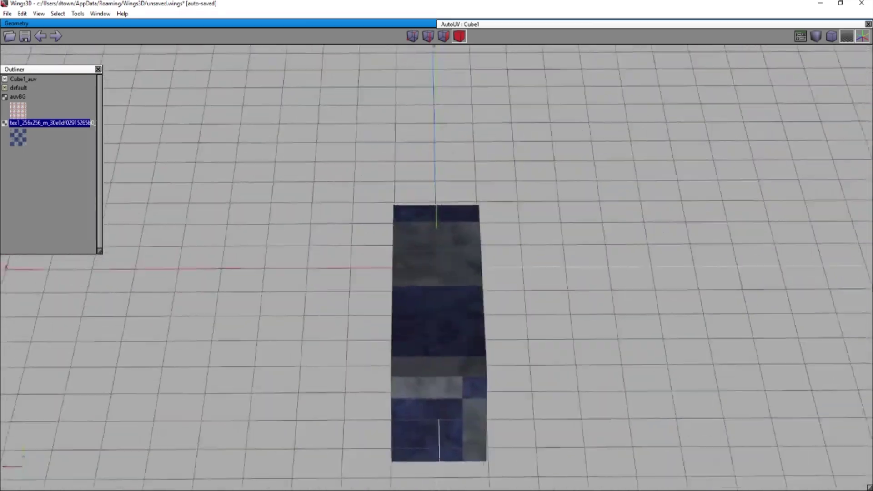
pyautogui.moveTo(627, 255); pyautogui.dragTo(467, 273, button='middle')
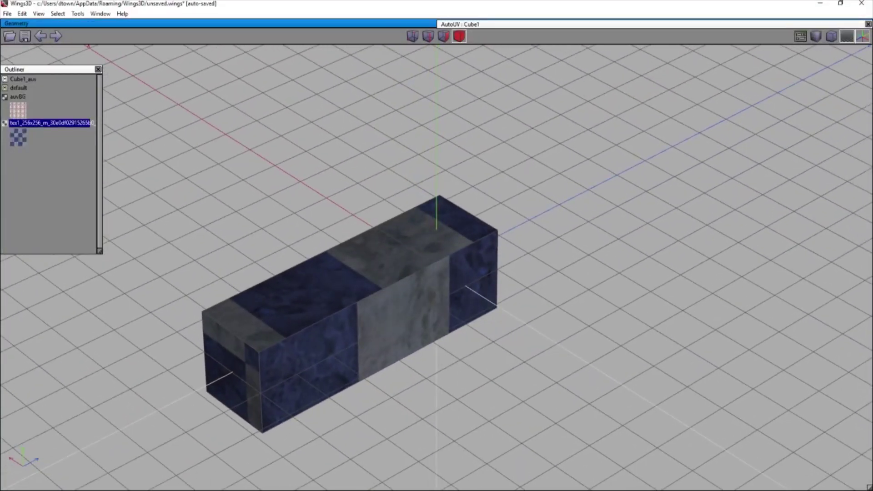
# Step: Show the Geometry Graph and select the whole box so that all its charts are selected in the AutoUV window
pyautogui.click(559, 26)
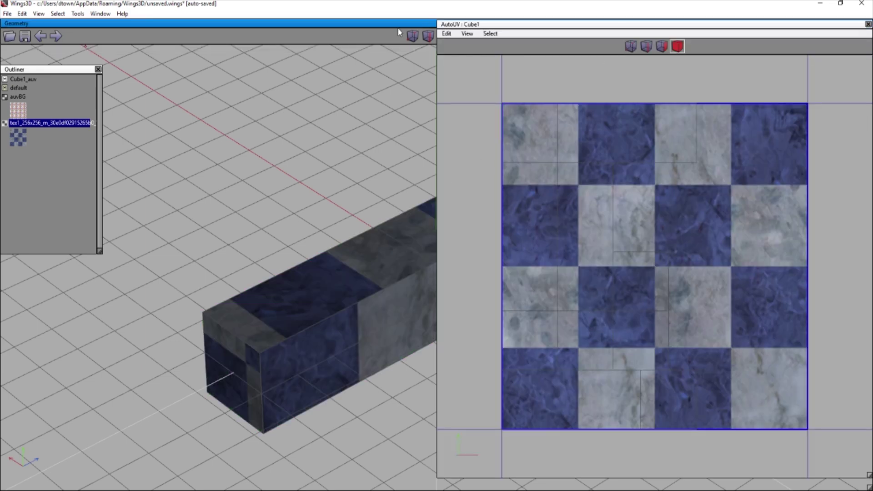
pyautogui.click(397, 28)
pyautogui.click(393, 43)
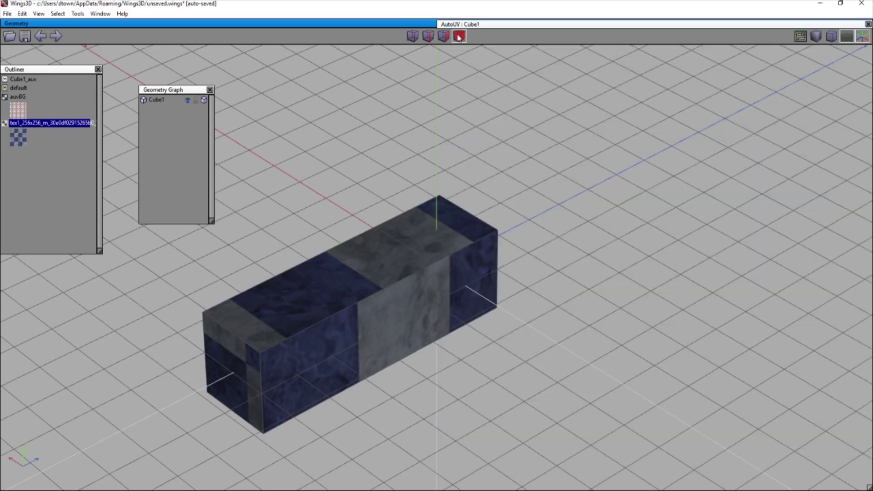
pyautogui.click(391, 259)
pyautogui.click(512, 26)
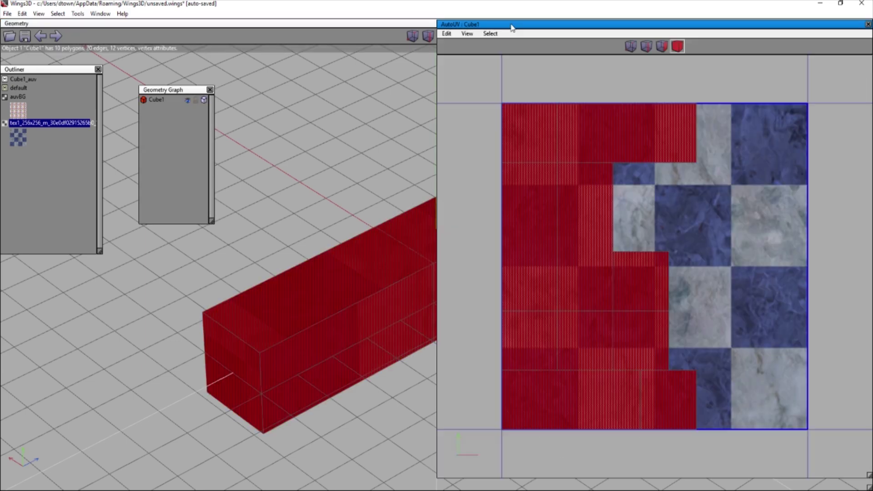
# Step: Scale all the UV charts uniformly to 1300%, then deselect the box in the full model view
pyautogui.rightClick(626, 213)
pyautogui.click(626, 219)
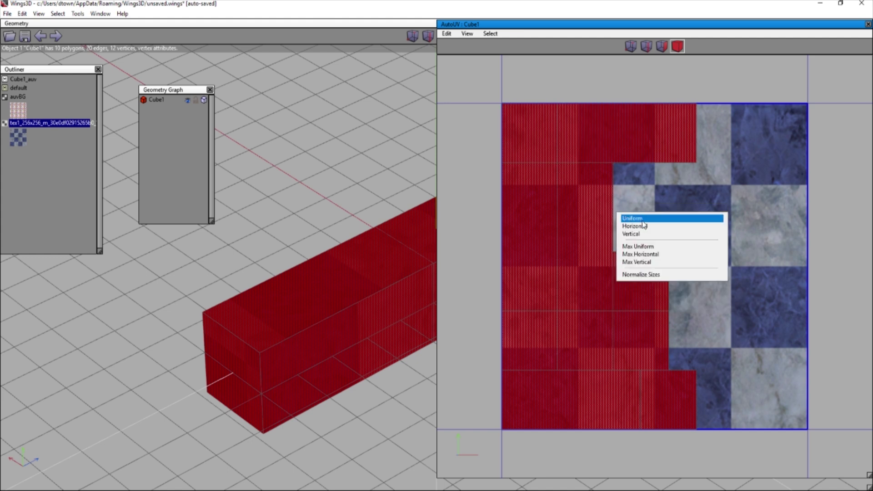
pyautogui.click(642, 218)
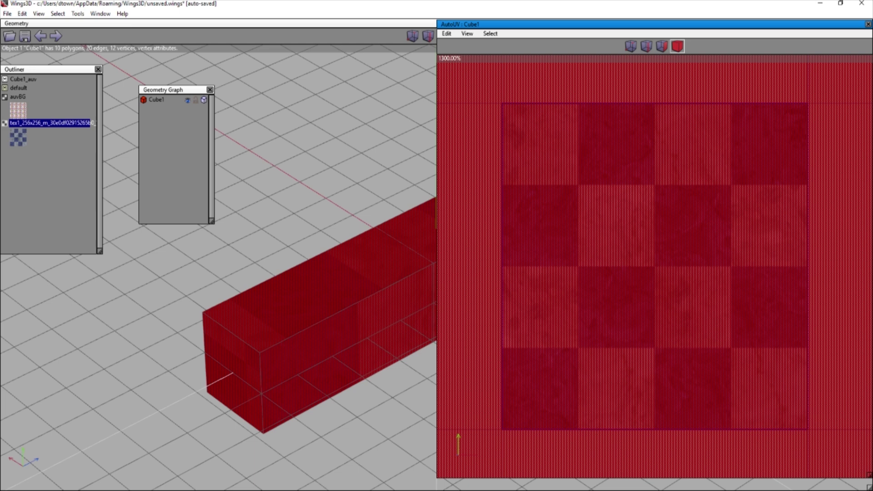
pyautogui.click(638, 219)
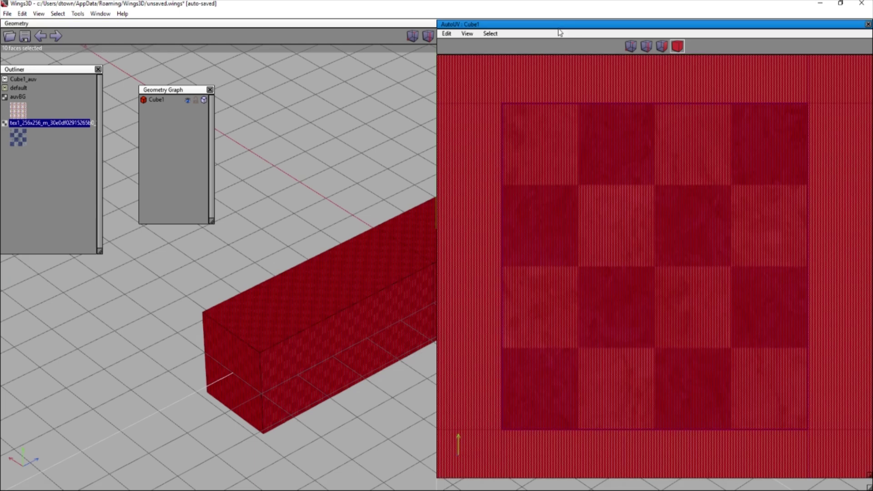
pyautogui.scroll(1, 558, 25)
pyautogui.click(457, 40)
pyautogui.click(411, 261)
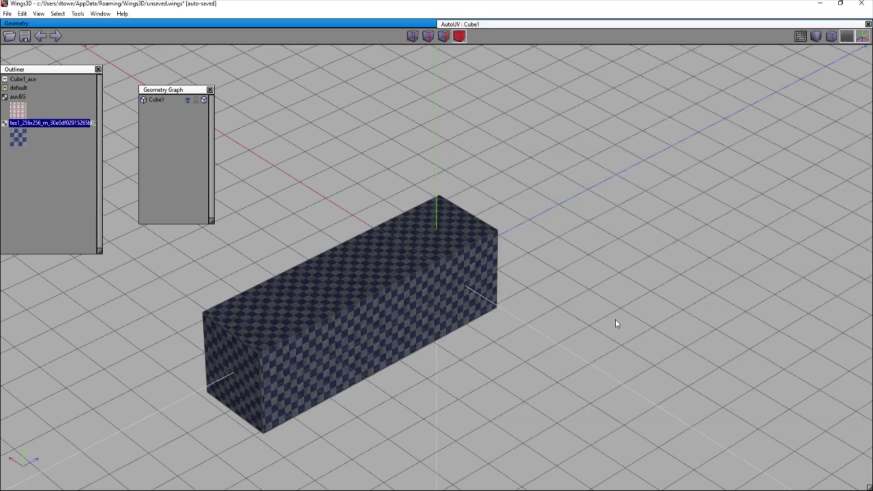
# Step: Examine the checker tiling on the top and sides of the box, especially where the pattern meets at edges
pyautogui.moveTo(616, 323); pyautogui.dragTo(714, 346, button='middle')
pyautogui.scroll(3, 573, 369)
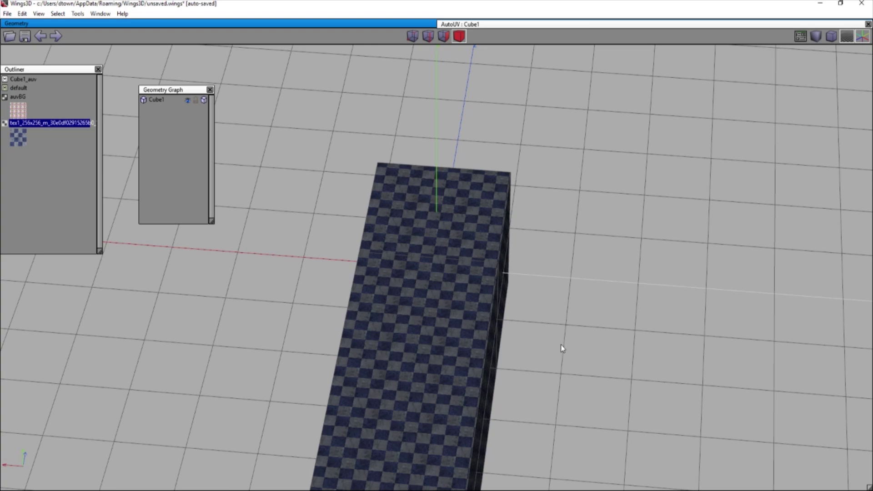
pyautogui.moveTo(561, 345); pyautogui.dragTo(413, 364, button='middle')
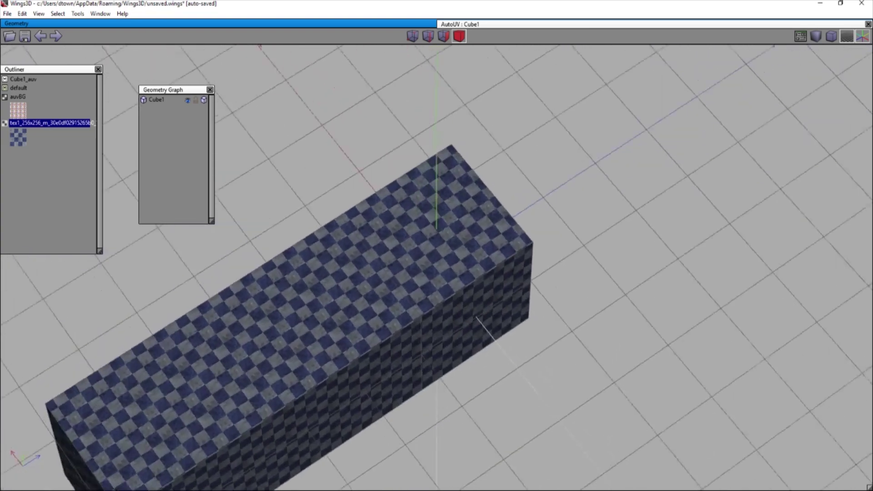
pyautogui.moveTo(437, 267); pyautogui.dragTo(468, 261, button='middle')
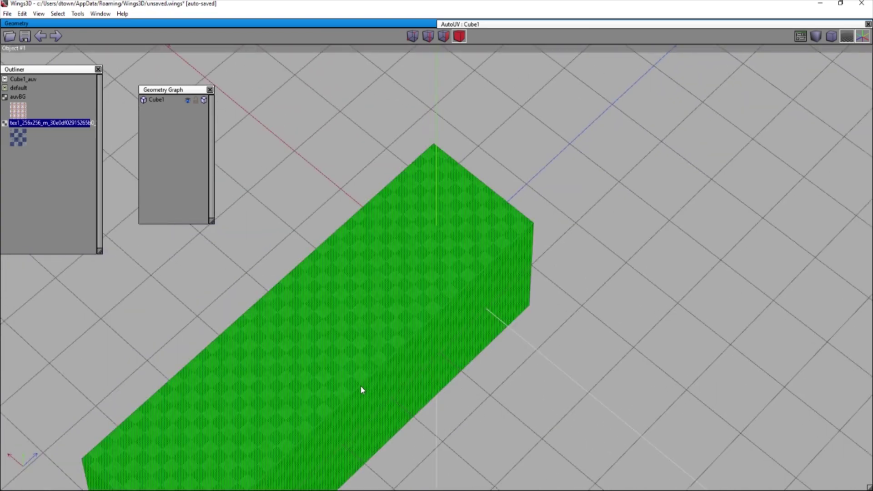
pyautogui.moveTo(551, 391); pyautogui.dragTo(646, 387, button='middle')
pyautogui.moveTo(505, 359); pyautogui.dragTo(558, 385, button='middle')
pyautogui.click(555, 22)
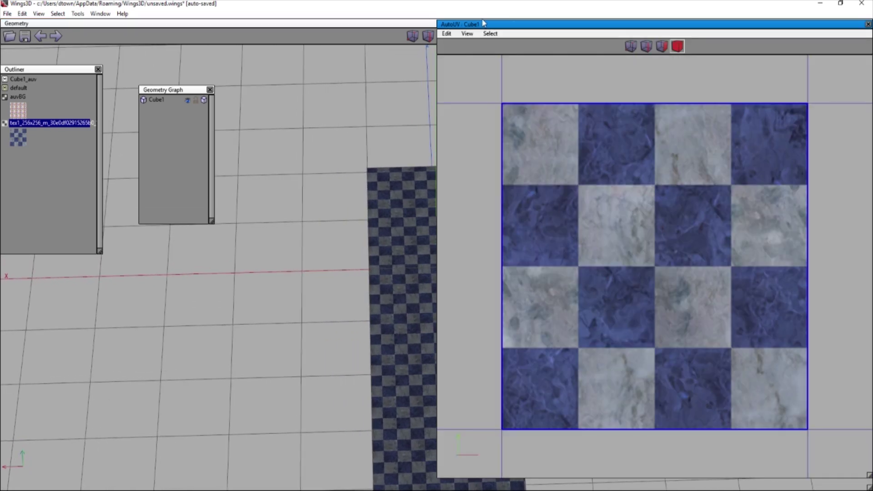
pyautogui.doubleClick(483, 24)
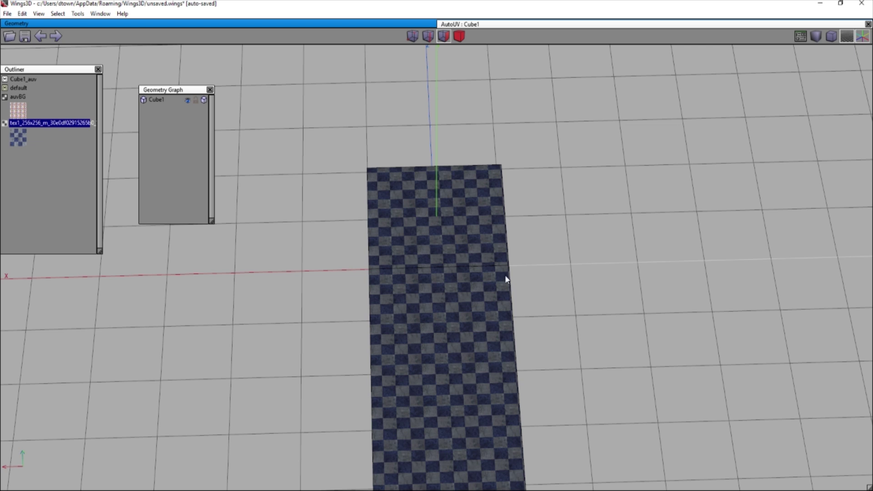
# Step: Select the two top faces of the box and show their enlarged UV chart in the AutoUV window
pyautogui.click(444, 219)
pyautogui.click(452, 302)
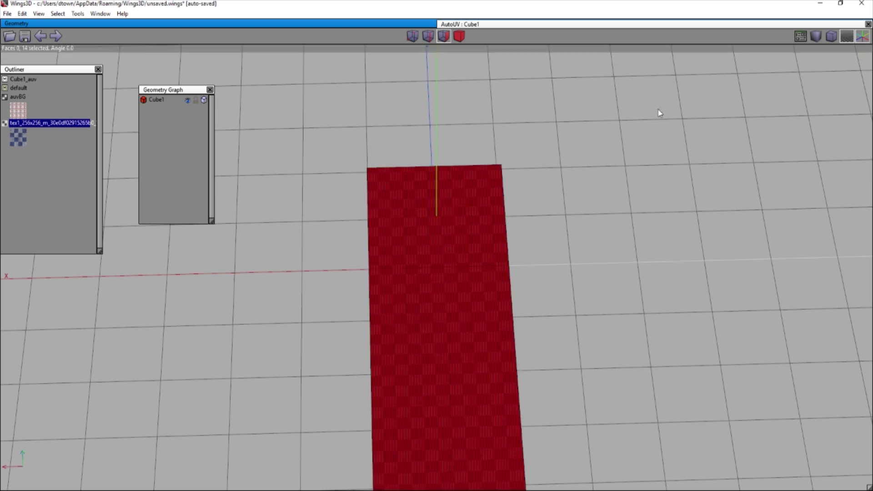
pyautogui.doubleClick(502, 23)
pyautogui.scroll(-5, 643, 195)
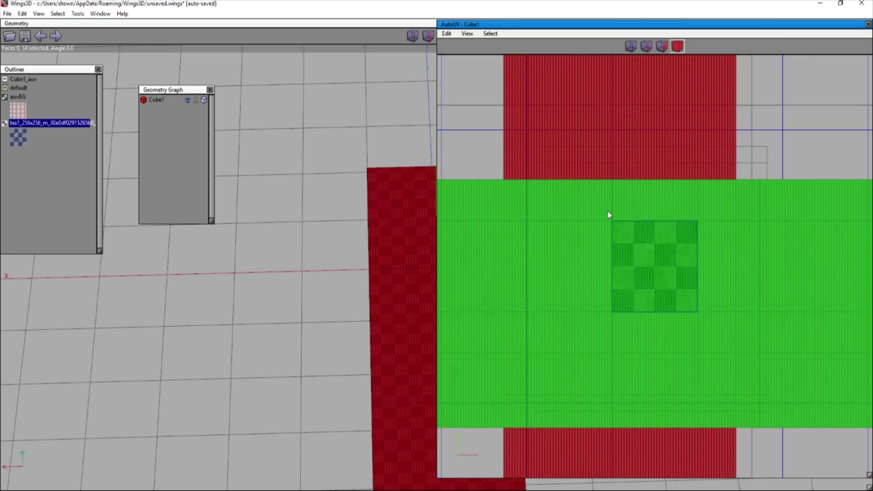
pyautogui.rightClick(621, 195)
pyautogui.click(637, 204)
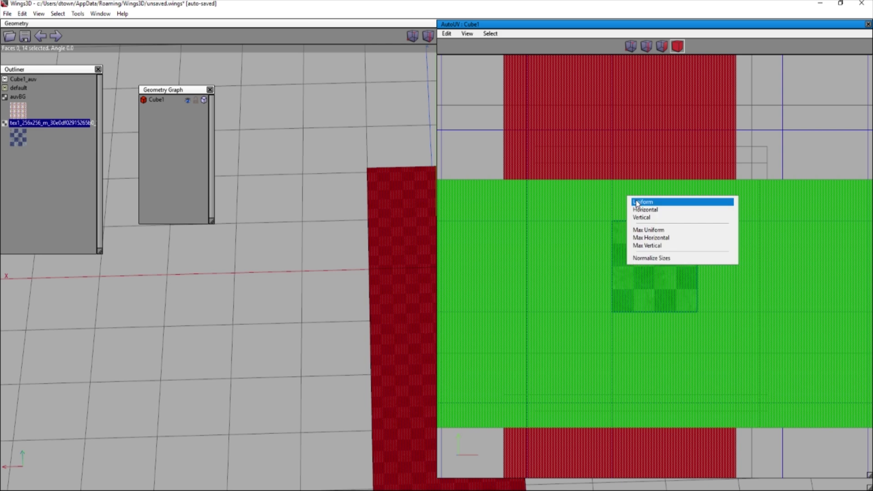
pyautogui.click(636, 201)
pyautogui.rightClick(635, 200)
# Step: Move the UV chart of the two top faces horizontally a short distance to the right, then return to the full model
pyautogui.rightClick(635, 201)
pyautogui.click(636, 202)
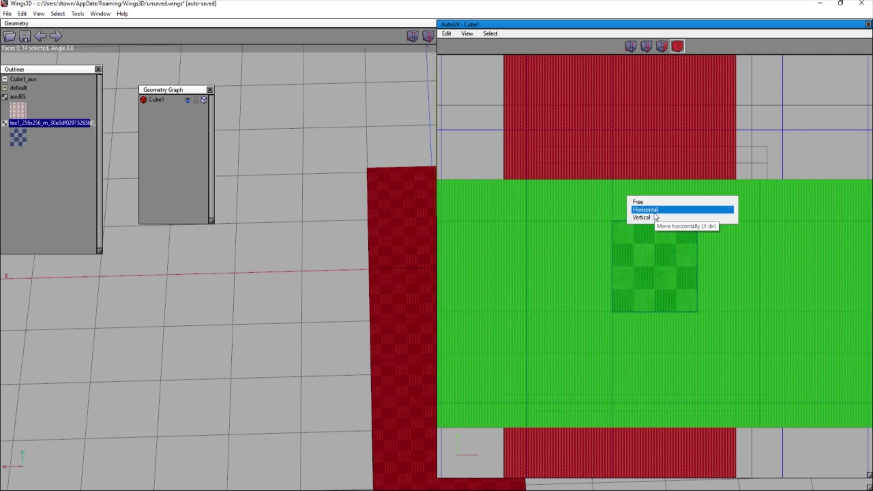
pyautogui.click(656, 213)
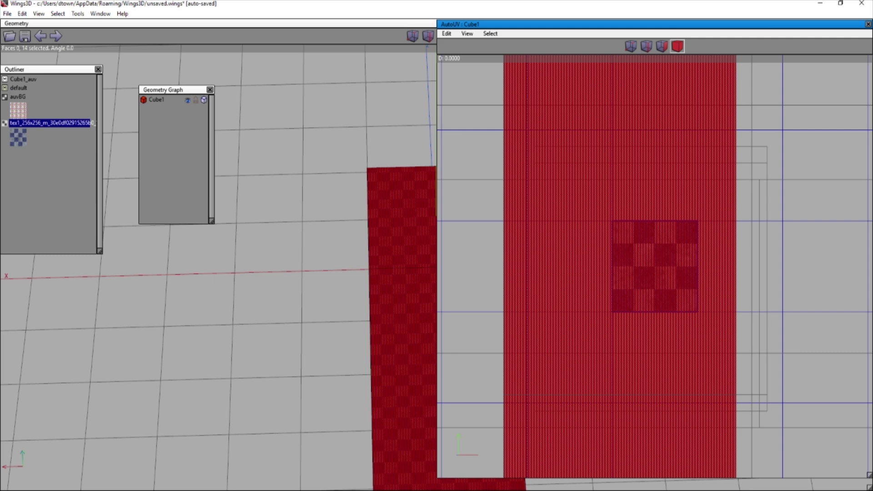
pyautogui.click(547, 54)
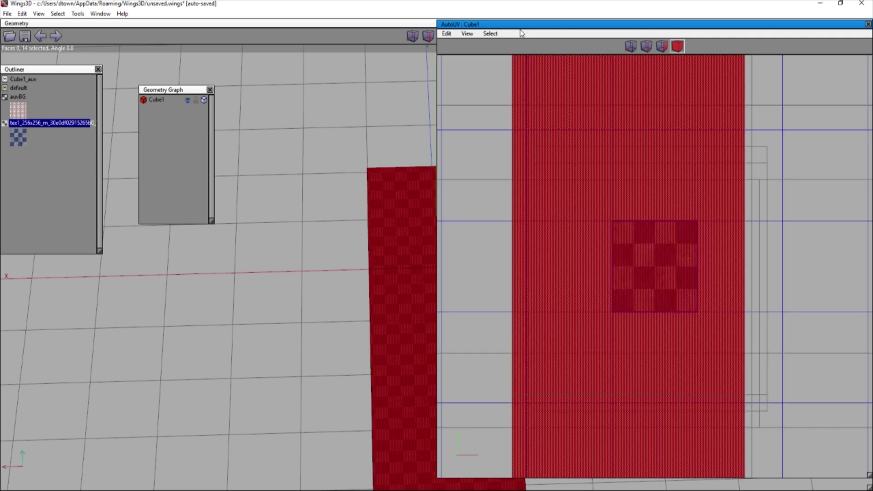
pyautogui.click(577, 130)
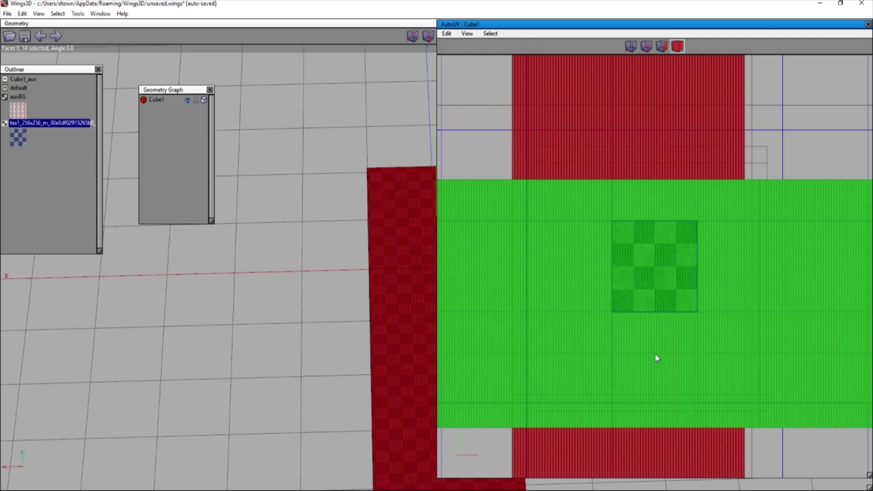
pyautogui.scroll(1, 522, 24)
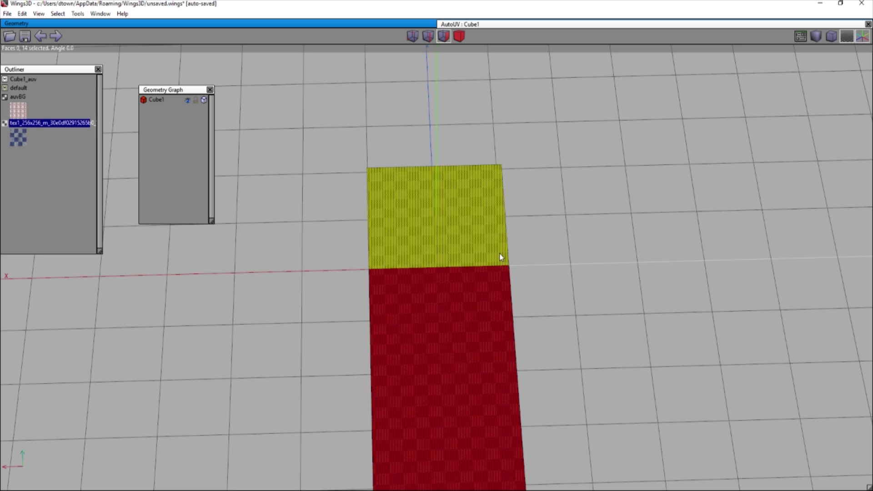
# Step: Deselect the two top faces and turn the box to bring its adjacent long side into view
pyautogui.click(446, 209)
pyautogui.click(470, 384)
pyautogui.moveTo(471, 383); pyautogui.dragTo(355, 373, button='middle')
pyautogui.moveTo(459, 277); pyautogui.dragTo(369, 284, button='middle')
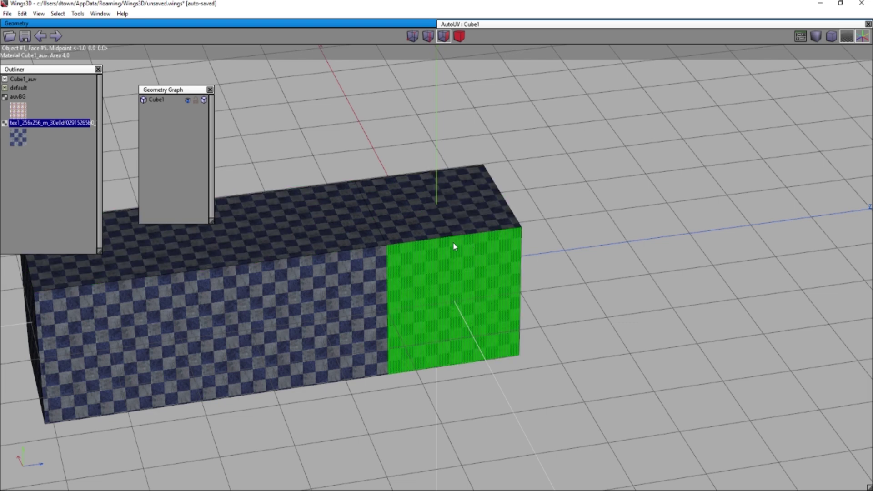
# Step: Undo the box's UV edits, applied texture and UV mapping, back to the plain unmapped box
pyautogui.moveTo(660, 184); pyautogui.dragTo(710, 187, button='middle')
pyautogui.hotkey('ctrl', 'alt', 'z')
pyautogui.hotkey('ctrl', 'alt', 'z')
pyautogui.hotkey('ctrl', 'alt', 'z')
pyautogui.hotkey('ctrl', 'alt', 'z')
pyautogui.hotkey('ctrl', 'alt', 'z')
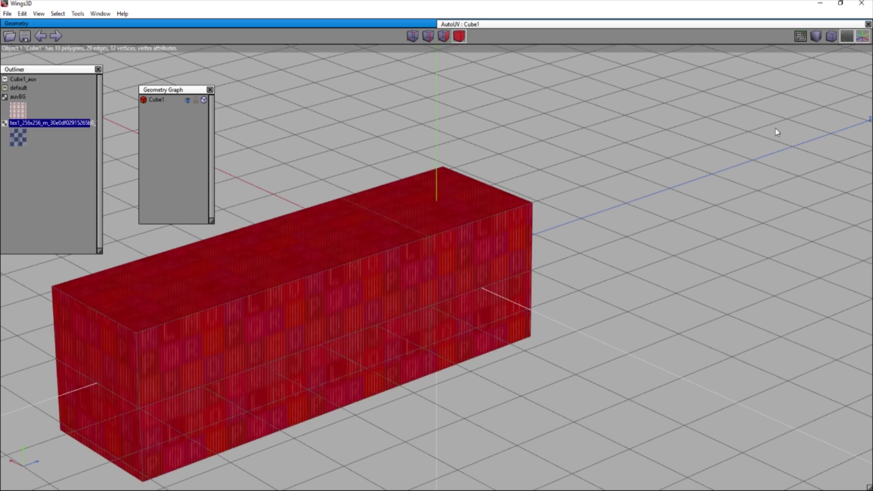
pyautogui.hotkey('ctrl', 'alt', 'z')
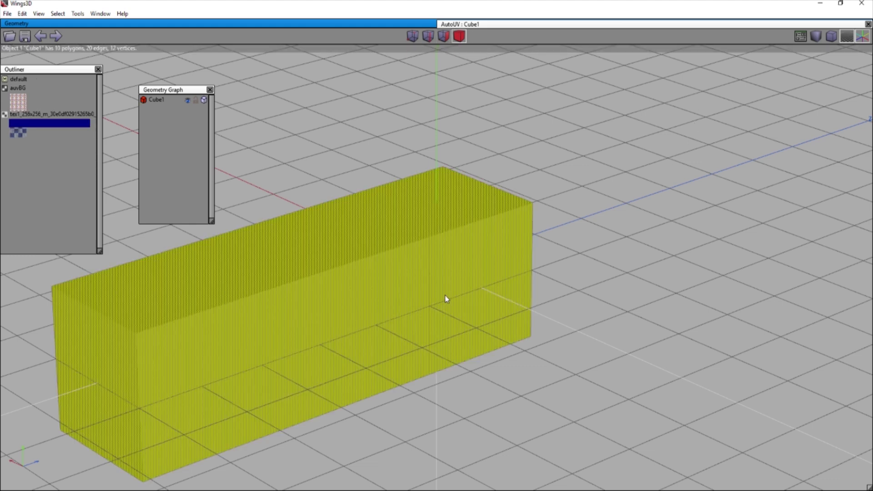
# Step: Start UV mapping for the box and select the four edges around its near end face in the segmenting window
pyautogui.click(459, 227)
pyautogui.rightClick(459, 227)
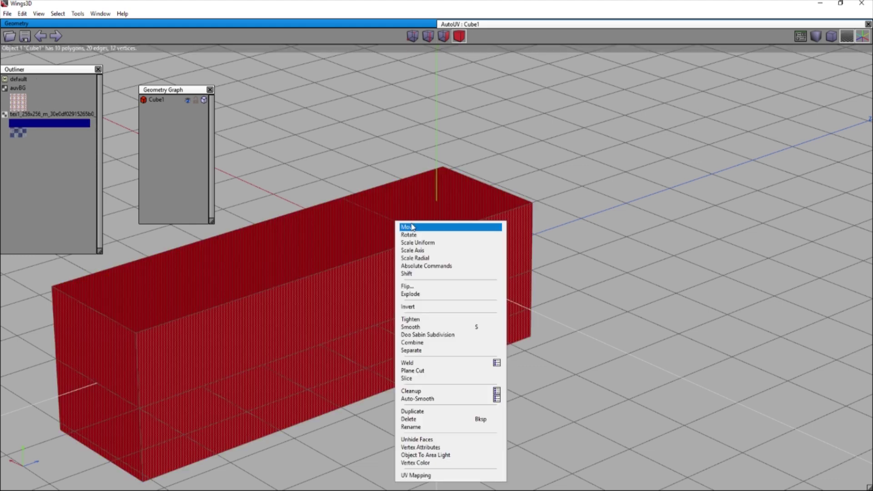
pyautogui.click(437, 475)
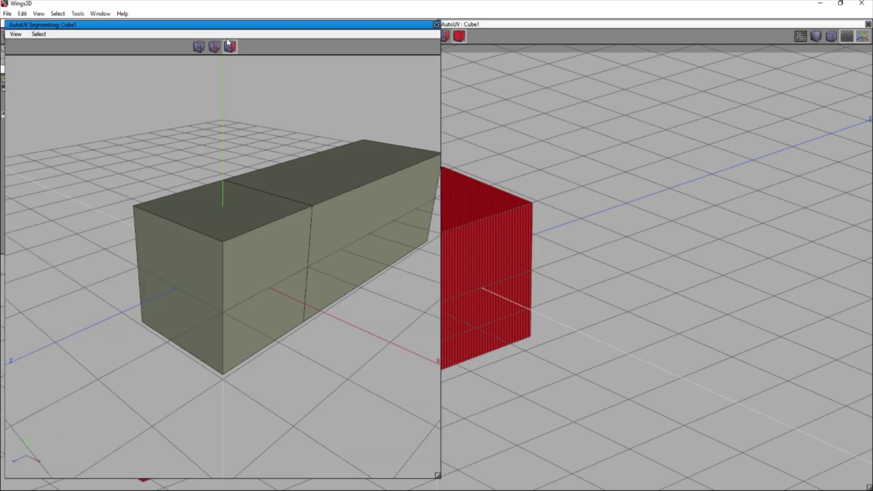
pyautogui.click(213, 49)
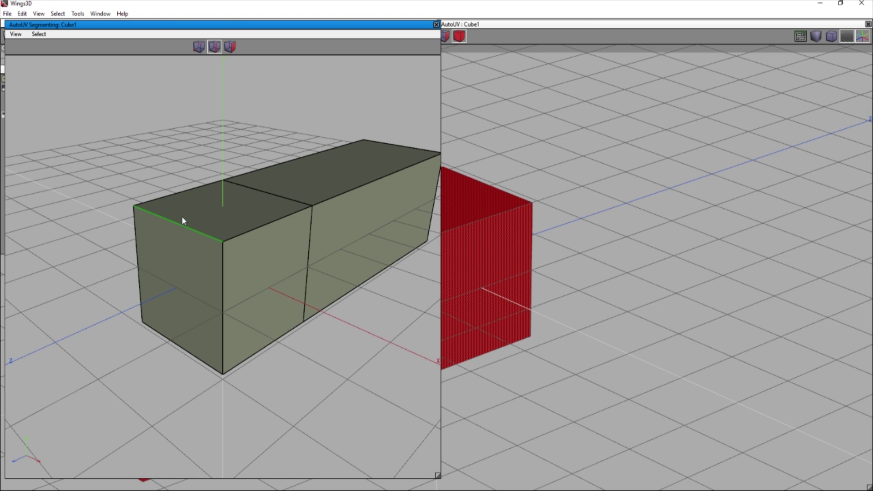
pyautogui.click(173, 224)
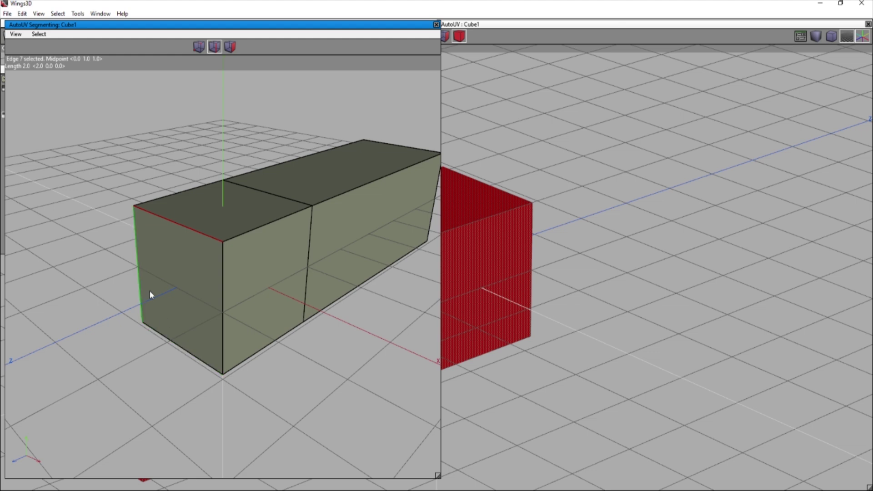
pyautogui.click(147, 273)
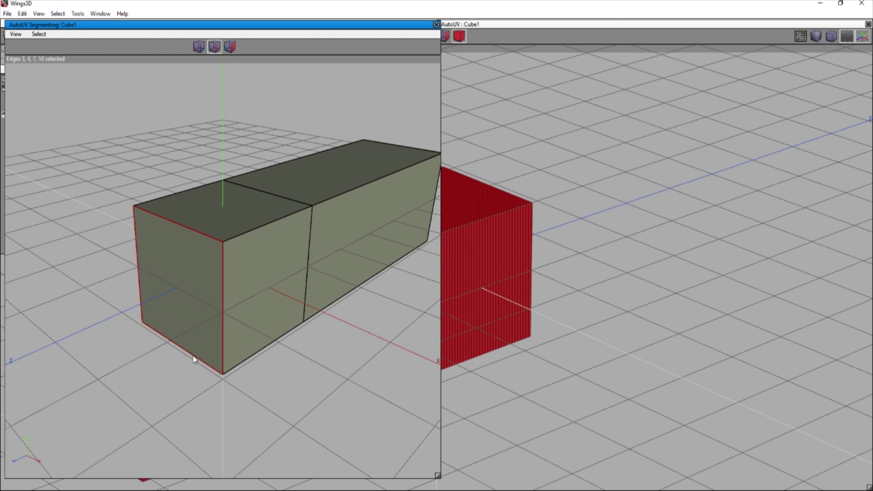
# Step: Add the four edges around the opposite end face of the box to the edge selection
pyautogui.moveTo(278, 346); pyautogui.dragTo(194, 336, button='middle')
pyautogui.scroll(-3, 257, 325)
pyautogui.moveTo(358, 323); pyautogui.dragTo(328, 324, button='middle')
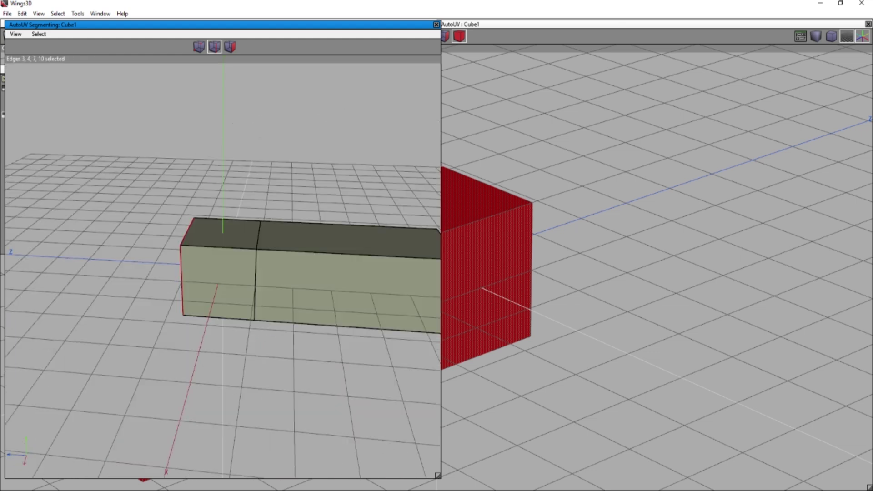
pyautogui.moveTo(273, 319); pyautogui.dragTo(355, 312, button='middle')
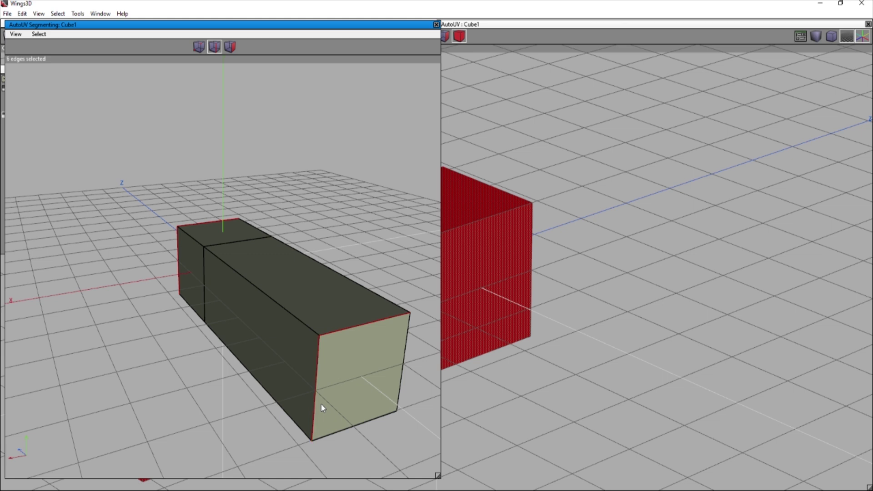
pyautogui.click(337, 425)
pyautogui.click(395, 406)
pyautogui.moveTo(163, 408); pyautogui.dragTo(193, 407, button='middle')
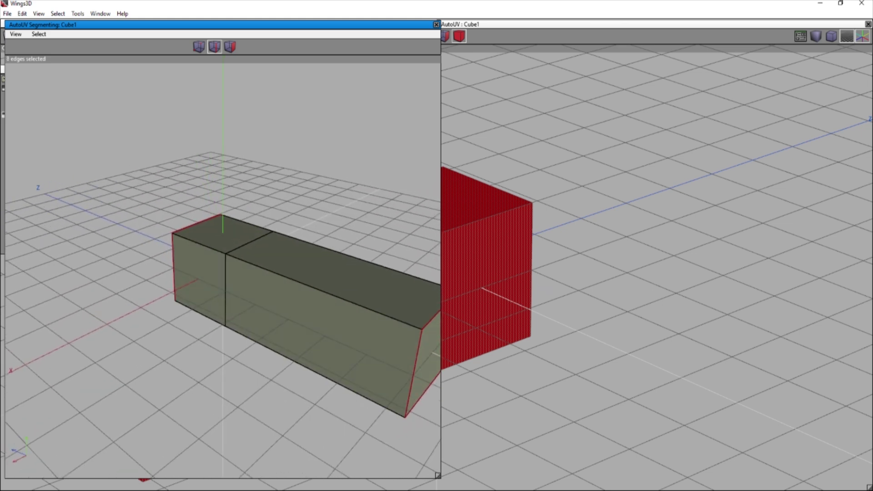
# Step: Add the lower long edges on both sides of the box to the edge selection
pyautogui.click(189, 311)
pyautogui.click(285, 352)
pyautogui.moveTo(214, 381); pyautogui.dragTo(173, 380, button='middle')
pyautogui.moveTo(237, 434); pyautogui.dragTo(228, 385, button='middle')
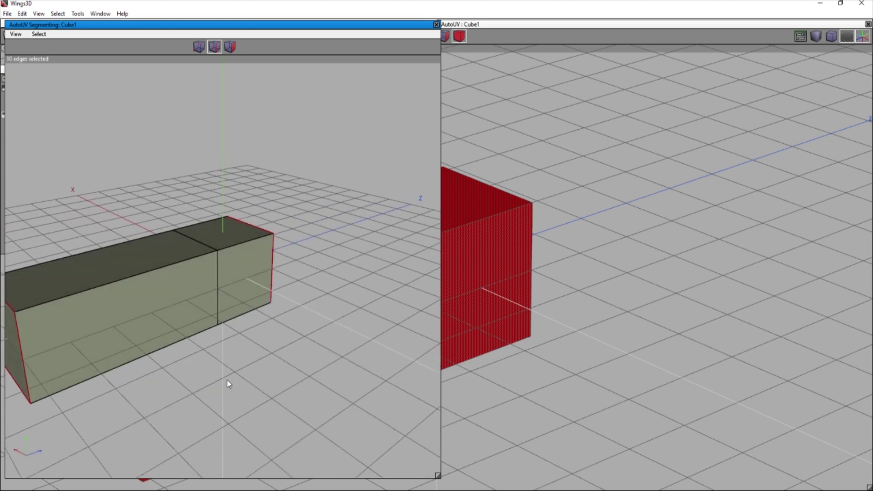
pyautogui.moveTo(184, 340); pyautogui.dragTo(198, 351, button='middle')
# Step: Mark the selected edges for cut and continue to unfold the box into UV charts
pyautogui.rightClick(199, 351)
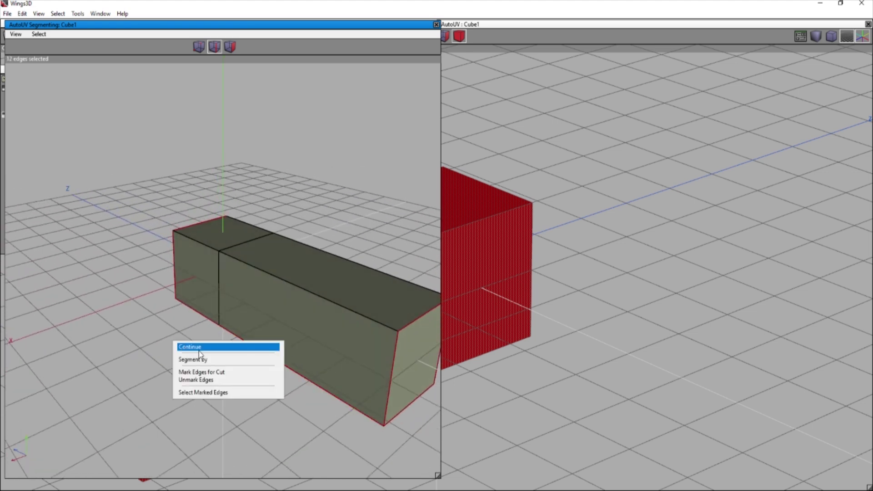
pyautogui.rightClick(222, 373)
pyautogui.click(232, 373)
pyautogui.click(234, 374)
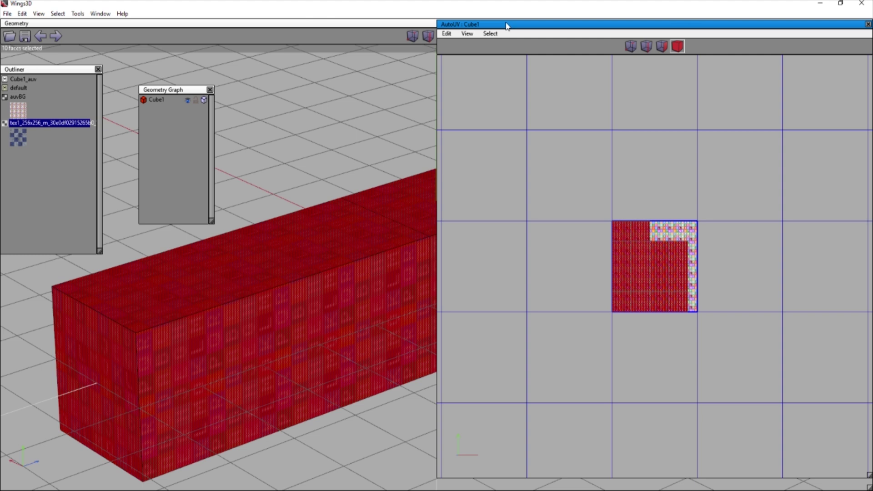
# Step: Apply the imported checkered texture to the box's UV charts and scale all the charts to about 1400%
pyautogui.moveTo(59, 124); pyautogui.dragTo(654, 267)
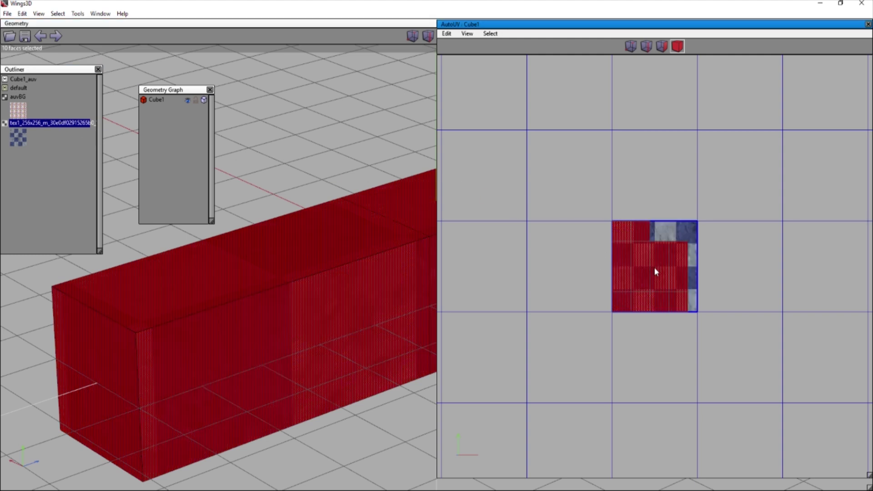
pyautogui.rightClick(654, 266)
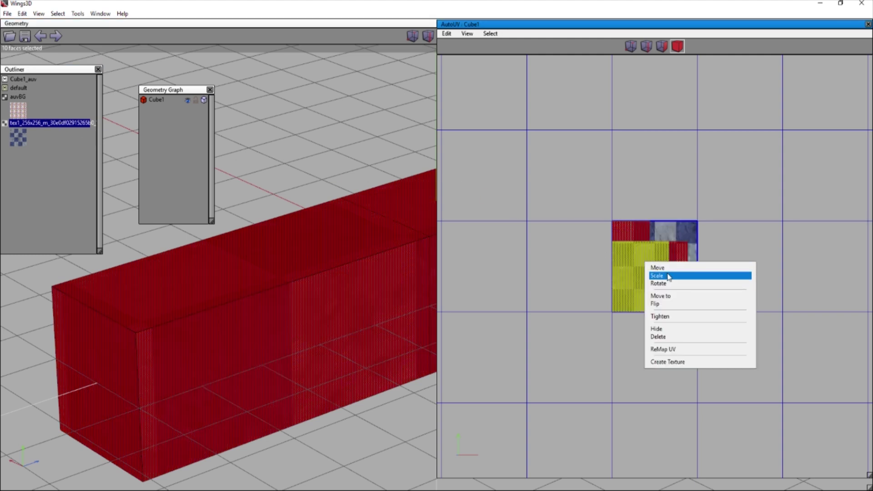
pyautogui.click(688, 276)
pyautogui.click(688, 277)
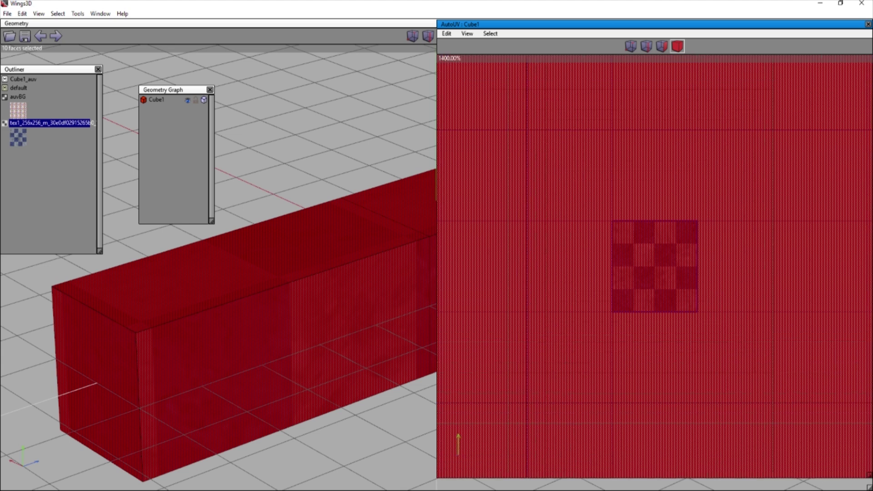
pyautogui.click(663, 197)
pyautogui.doubleClick(477, 24)
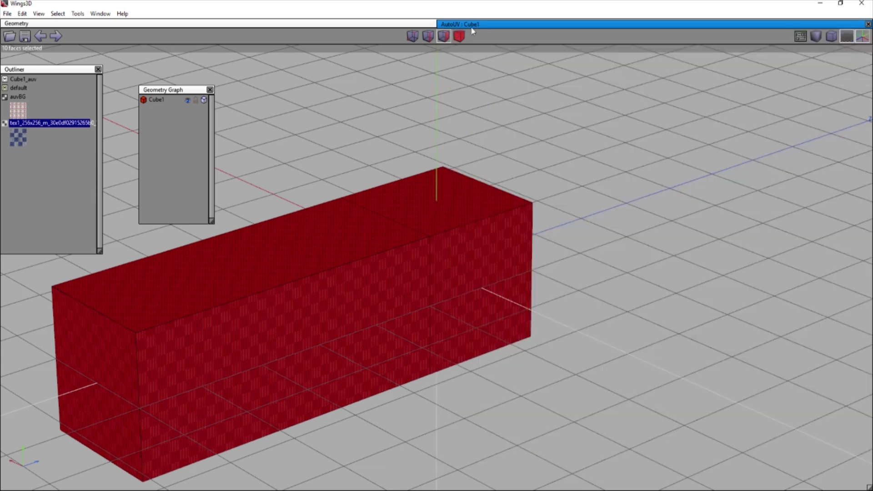
# Step: Deselect the box and examine how the checker pattern tiles on its sides, underside and ends
pyautogui.click(460, 36)
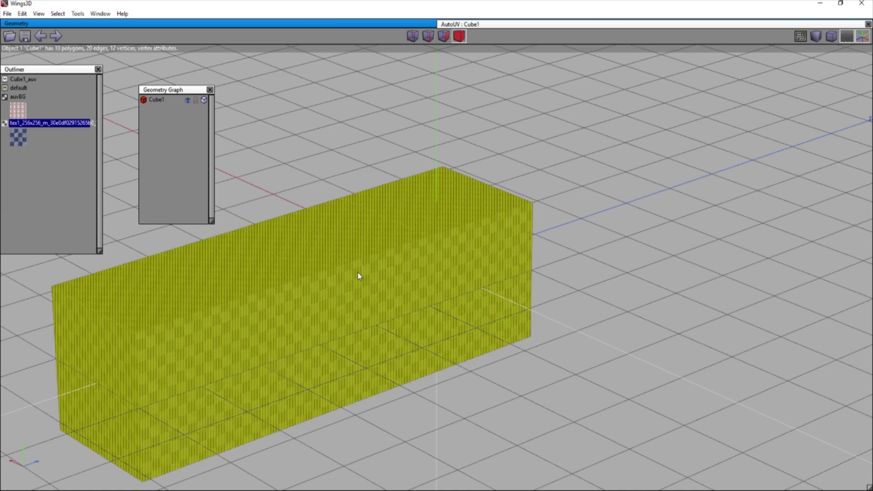
pyautogui.click(359, 275)
pyautogui.moveTo(486, 383); pyautogui.dragTo(392, 327, button='middle')
pyautogui.moveTo(491, 407); pyautogui.dragTo(516, 380, button='middle')
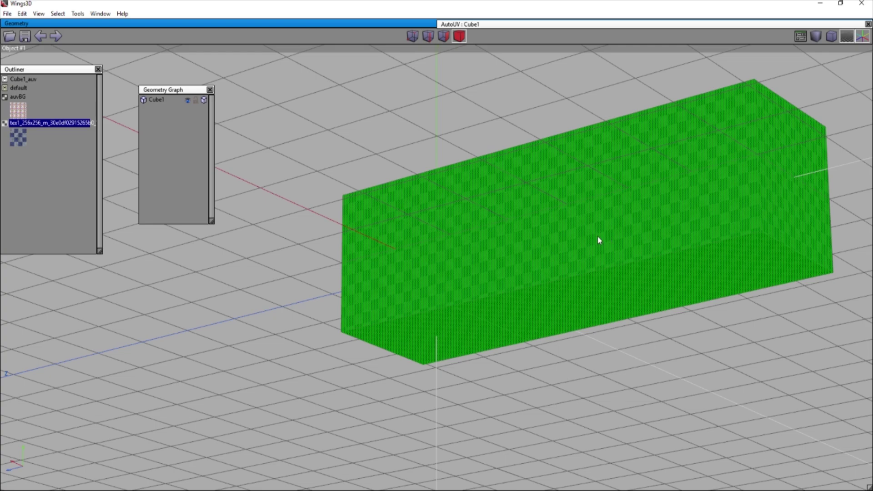
pyautogui.moveTo(598, 236); pyautogui.dragTo(636, 244, button='middle')
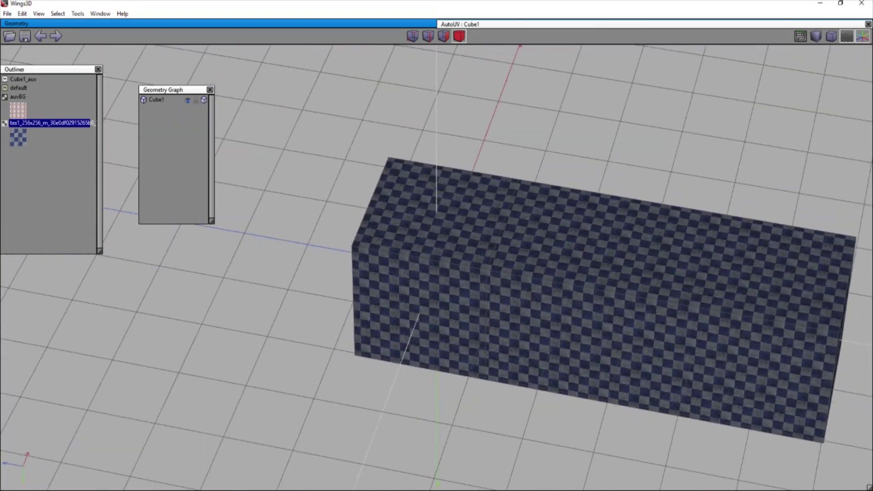
pyautogui.moveTo(566, 238); pyautogui.dragTo(587, 241, button='middle')
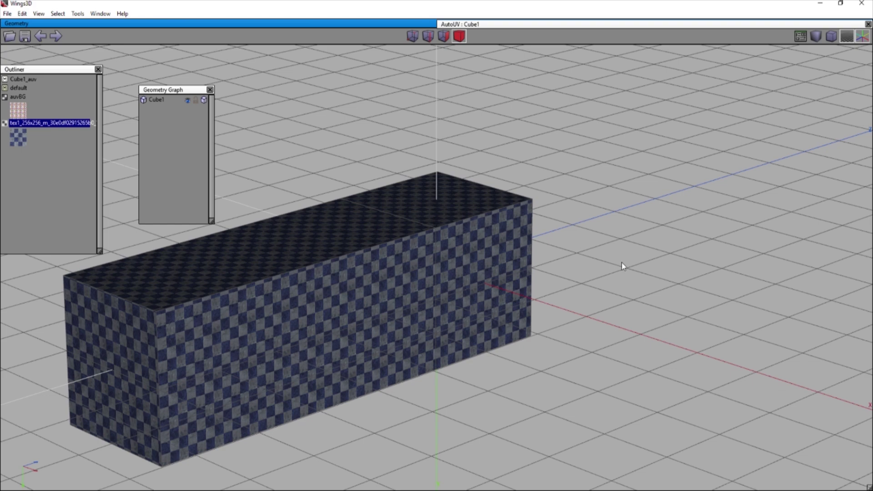
pyautogui.moveTo(622, 266); pyautogui.dragTo(568, 273, button='middle')
pyautogui.moveTo(386, 272); pyautogui.dragTo(349, 272, button='middle')
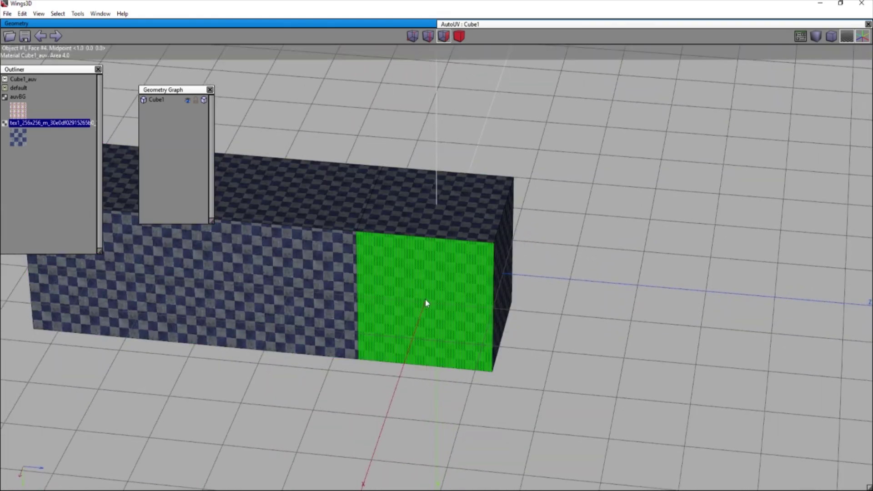
# Step: Add a second default cube and move it along the Z axis until it stands well clear of the textured box
pyautogui.scroll(-5, 618, 255)
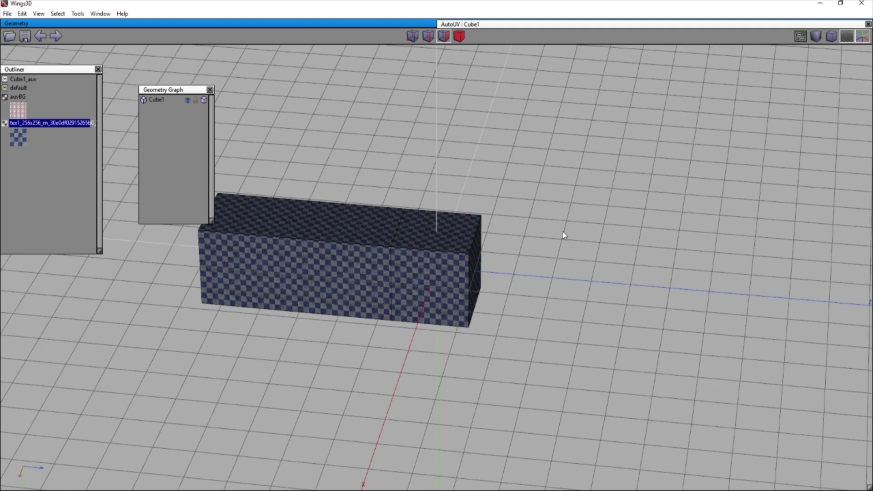
pyautogui.rightClick(505, 290)
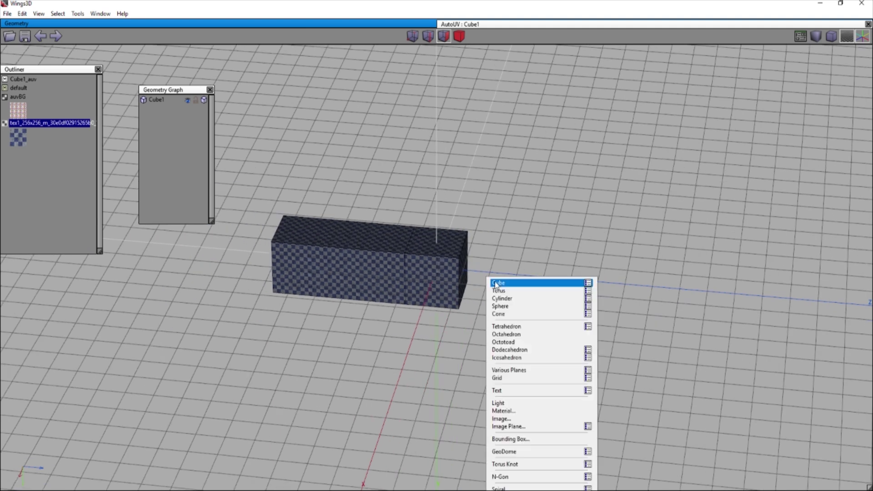
pyautogui.click(500, 286)
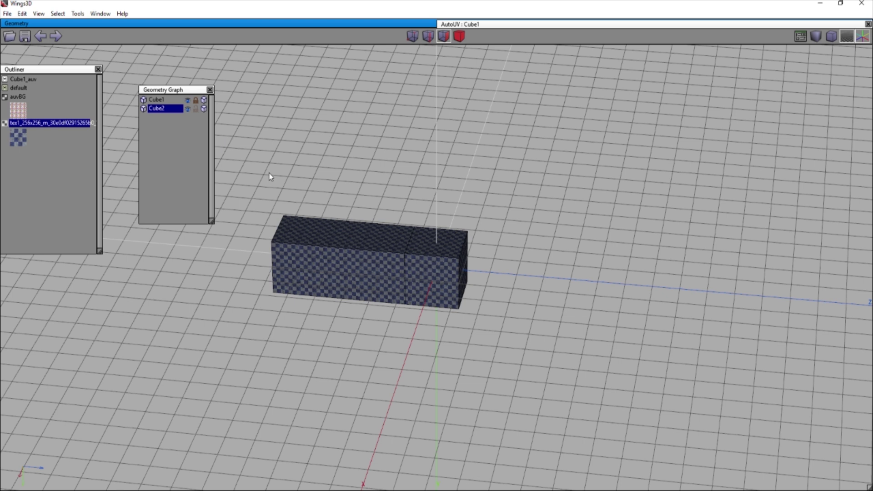
pyautogui.click(151, 110)
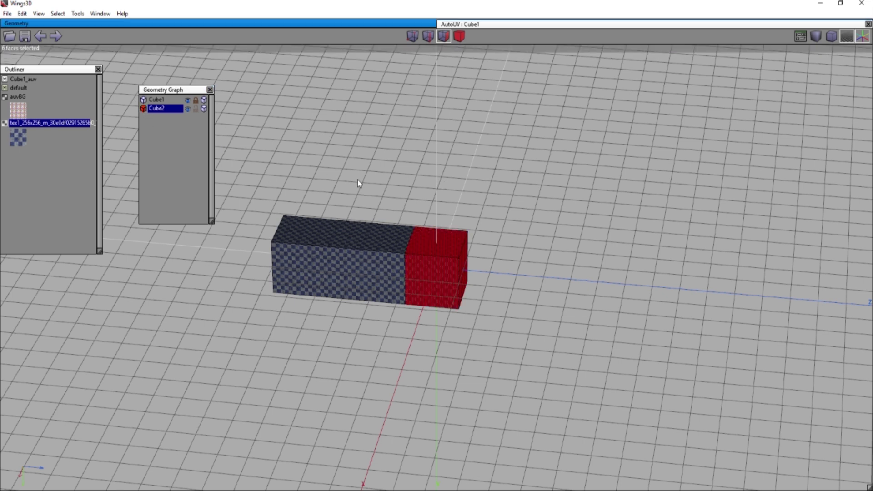
pyautogui.rightClick(396, 183)
pyautogui.click(415, 188)
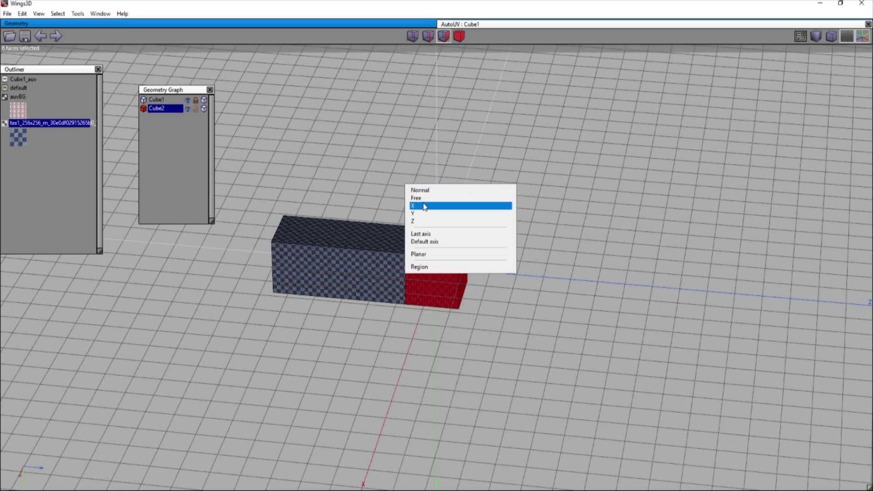
pyautogui.click(440, 221)
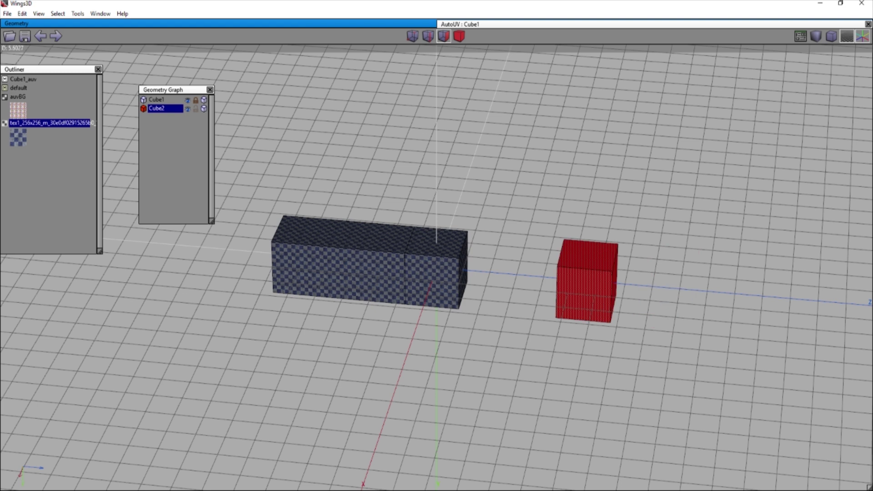
pyautogui.click(659, 273)
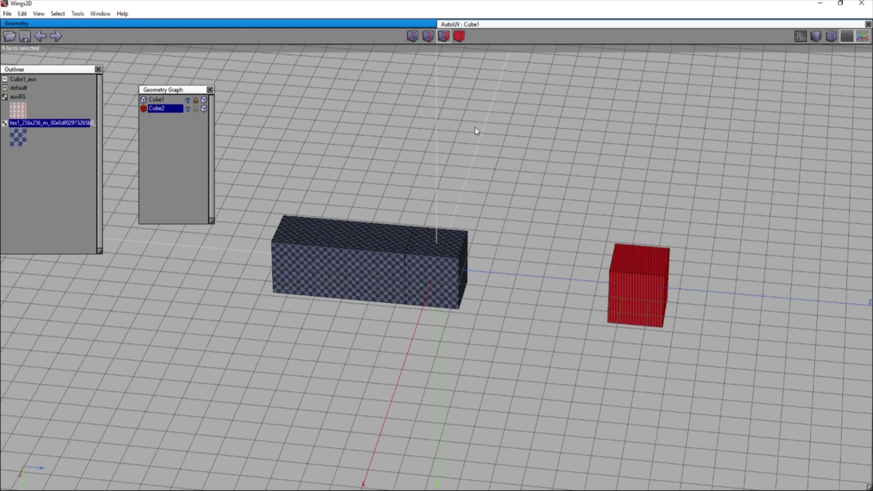
# Step: Start UV mapping for the second cube and select all of its edges in the segmenting view
pyautogui.rightClick(703, 288)
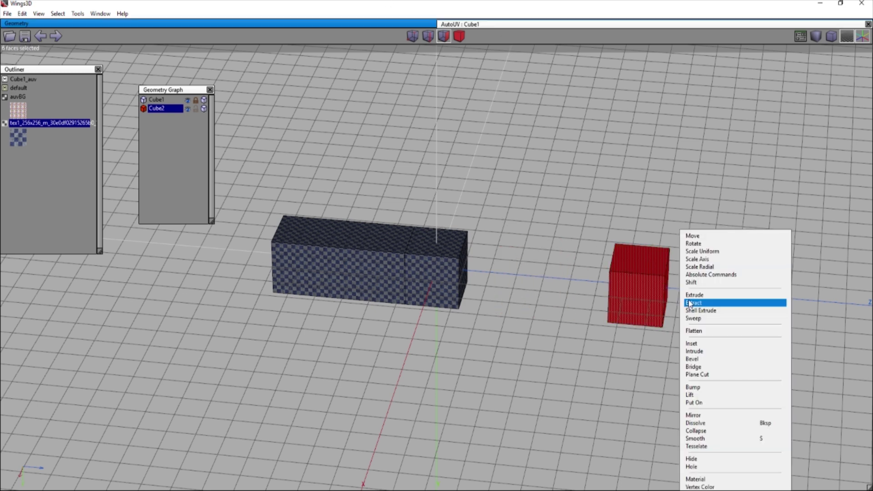
pyautogui.click(785, 489)
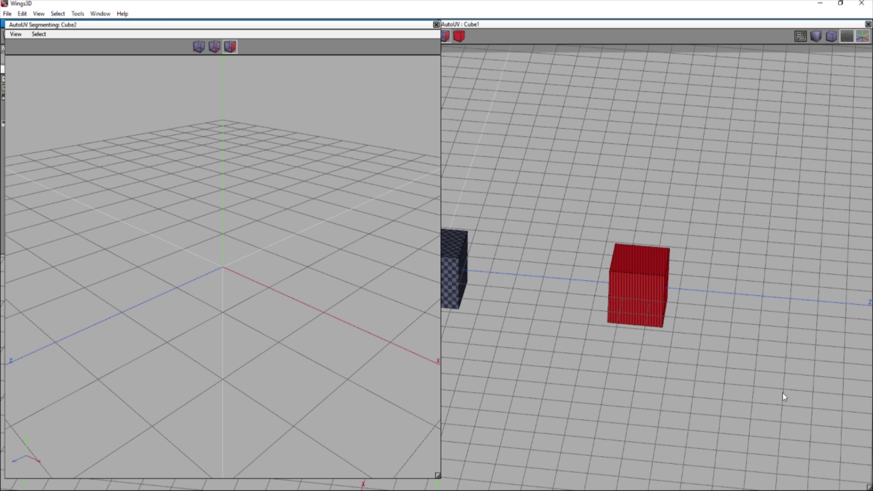
pyautogui.scroll(-4, 288, 202)
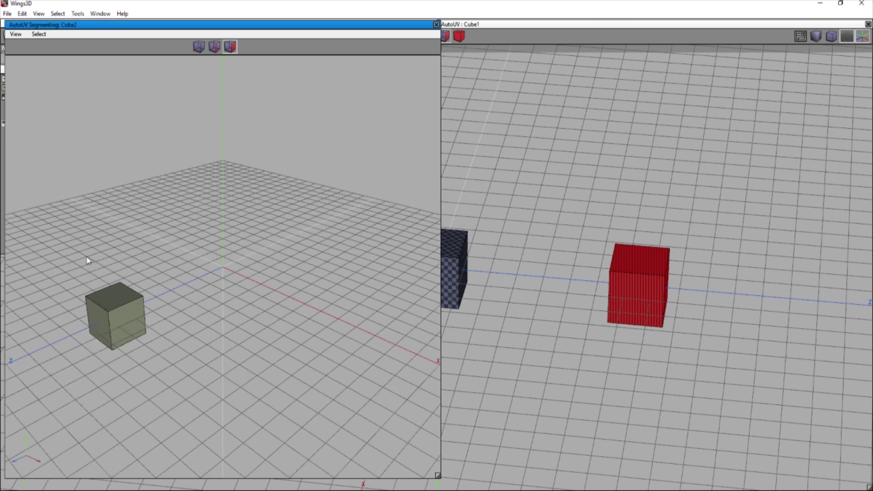
pyautogui.moveTo(62, 260); pyautogui.dragTo(196, 368)
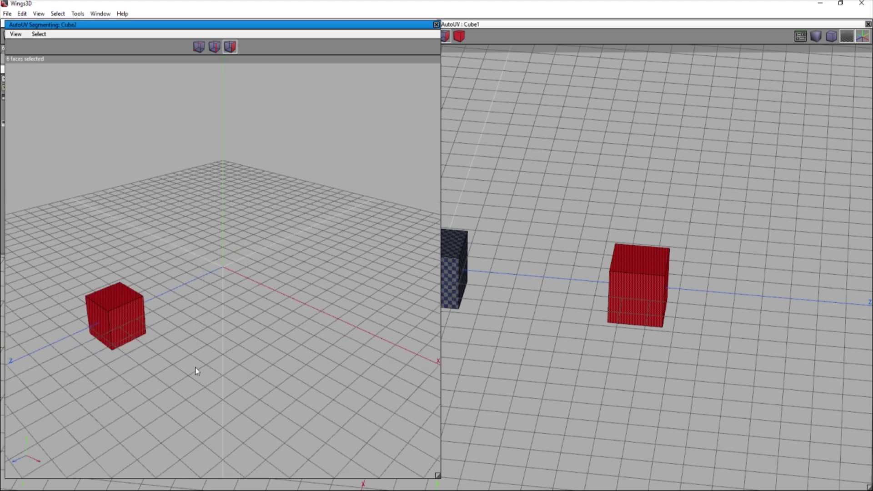
pyautogui.click(215, 49)
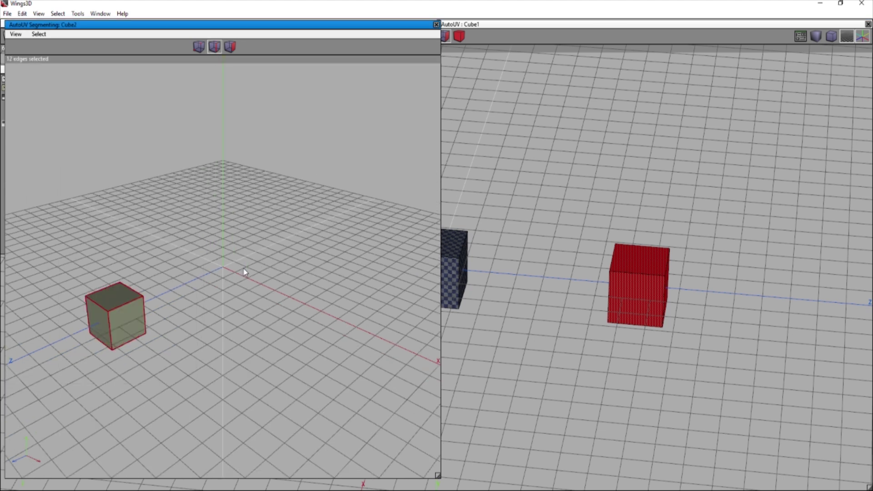
# Step: Try to unfold the second cube without marking any edges for cut
pyautogui.rightClick(164, 292)
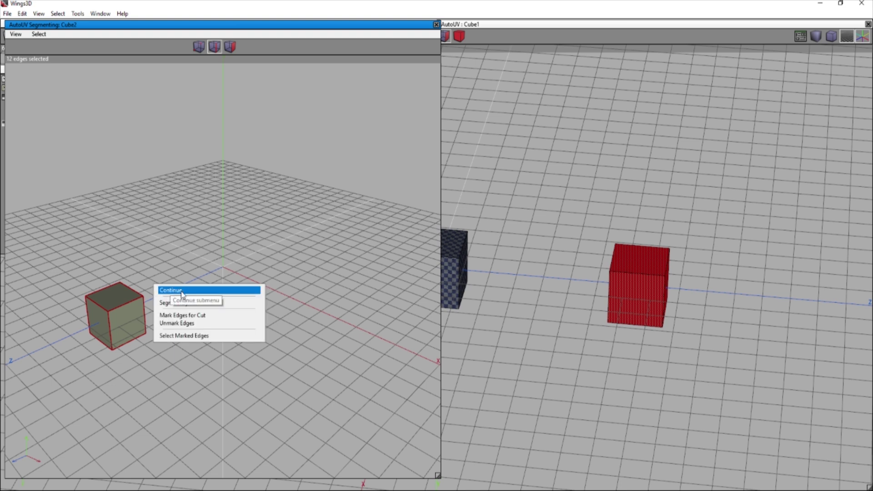
pyautogui.click(182, 292)
pyautogui.click(200, 295)
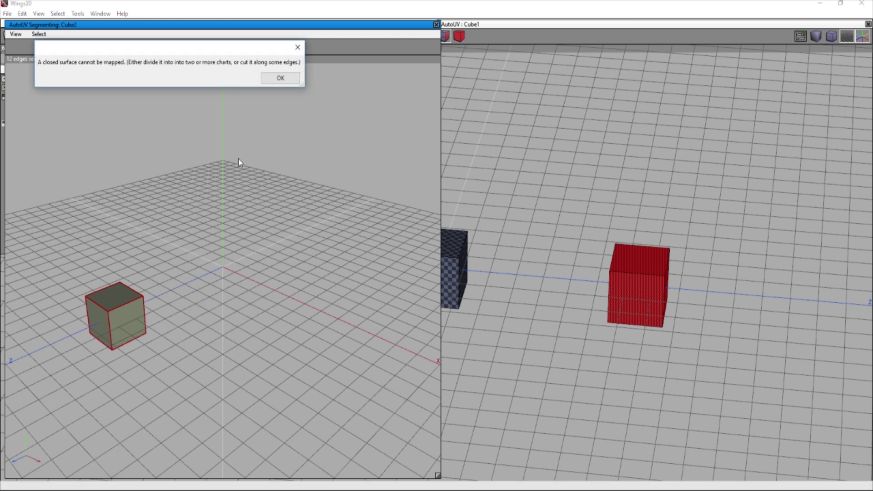
pyautogui.click(281, 78)
# Step: Mark all of the second cube's edges for cut and continue to unfold it into UV charts
pyautogui.rightClick(162, 303)
pyautogui.click(204, 337)
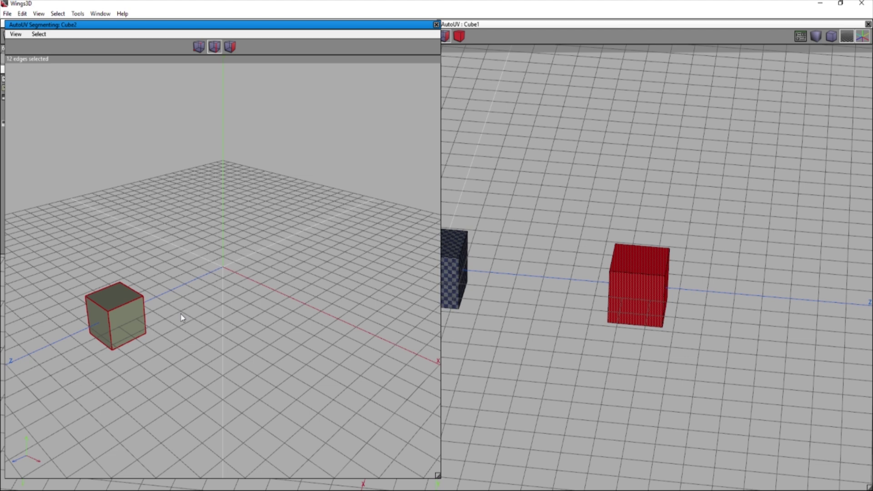
pyautogui.rightClick(182, 318)
pyautogui.click(187, 318)
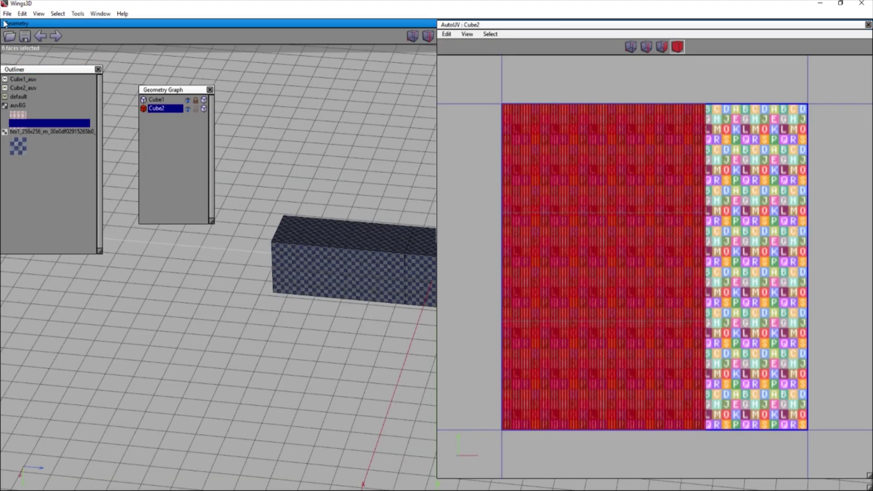
# Step: Start an image import and browse to the Textures folder inside Levels
pyautogui.click(7, 14)
pyautogui.click(53, 168)
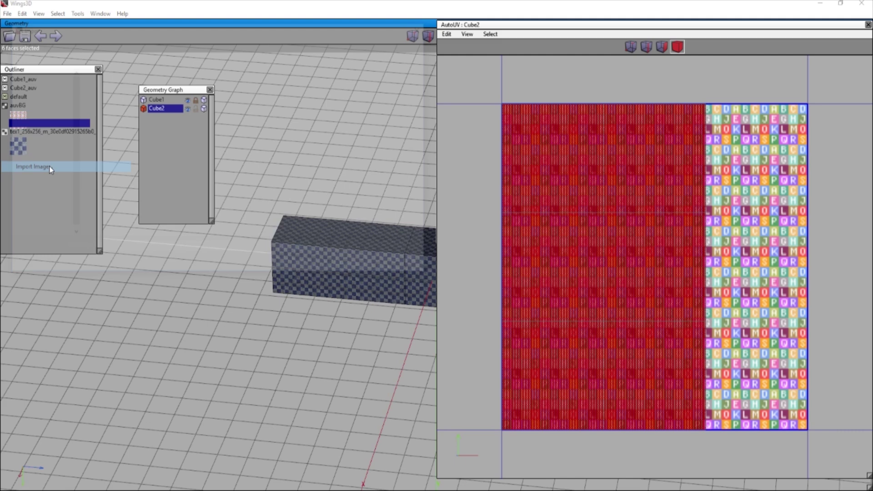
pyautogui.click(122, 42)
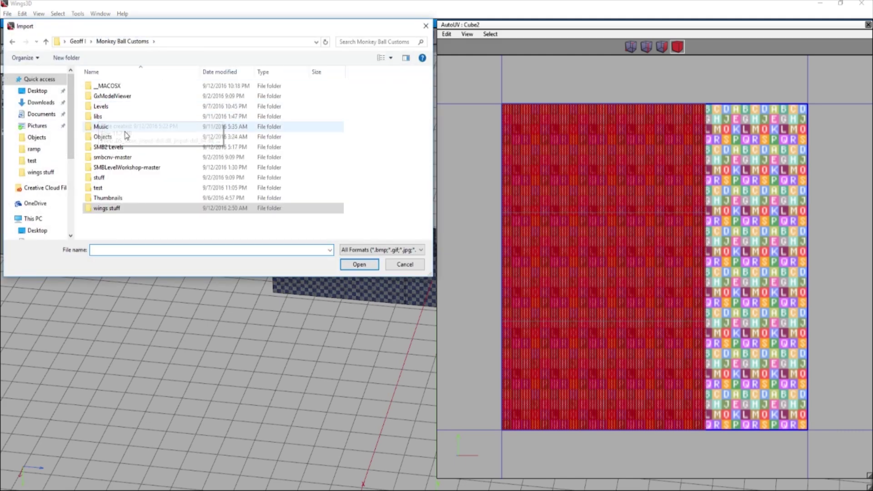
pyautogui.doubleClick(103, 106)
pyautogui.doubleClick(120, 229)
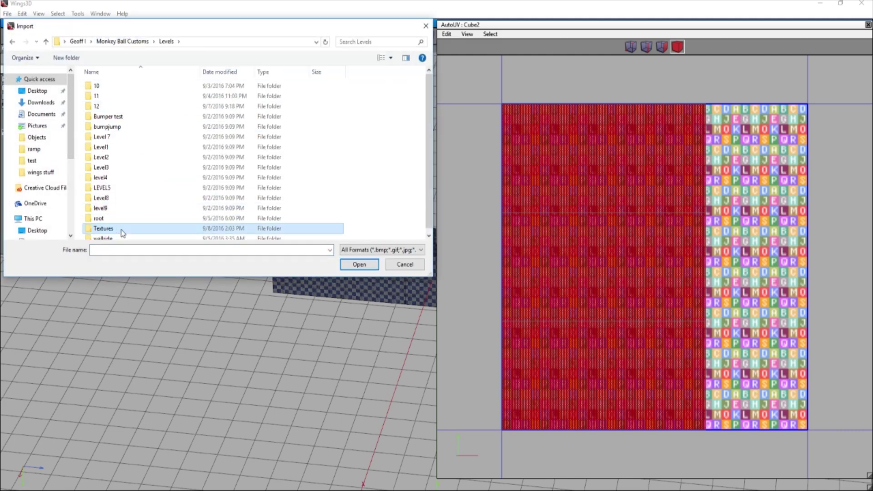
# Step: Find and import the orange wood-grain texture tex1_256x256_m_e3d8eafd66986796_14.png from the Textures folder
pyautogui.scroll(-10, 320, 129)
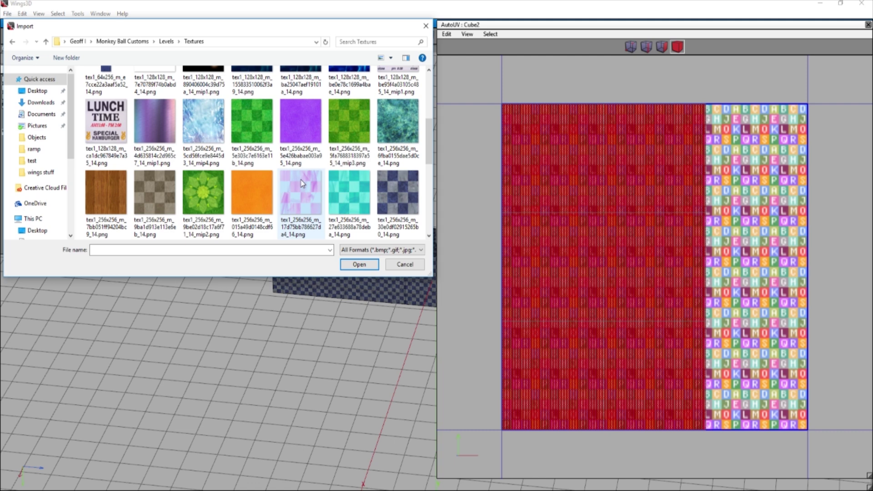
pyautogui.scroll(5, 367, 153)
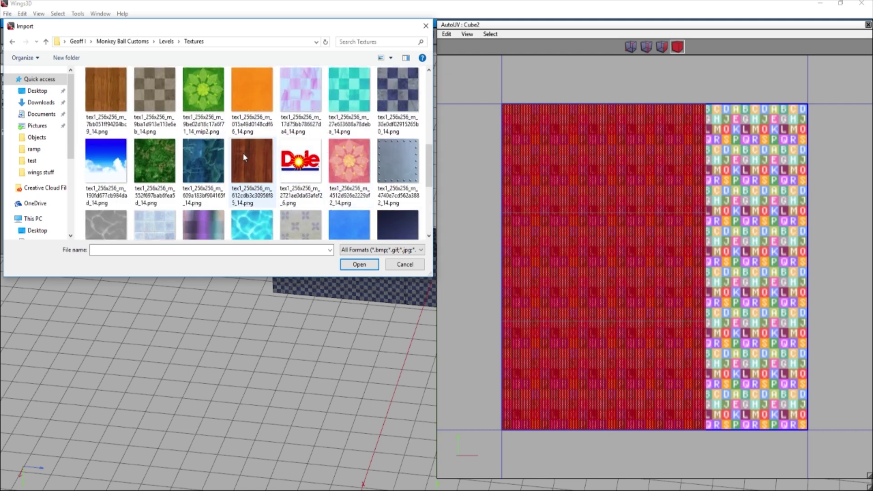
pyautogui.scroll(-1, 243, 152)
pyautogui.scroll(5, 254, 177)
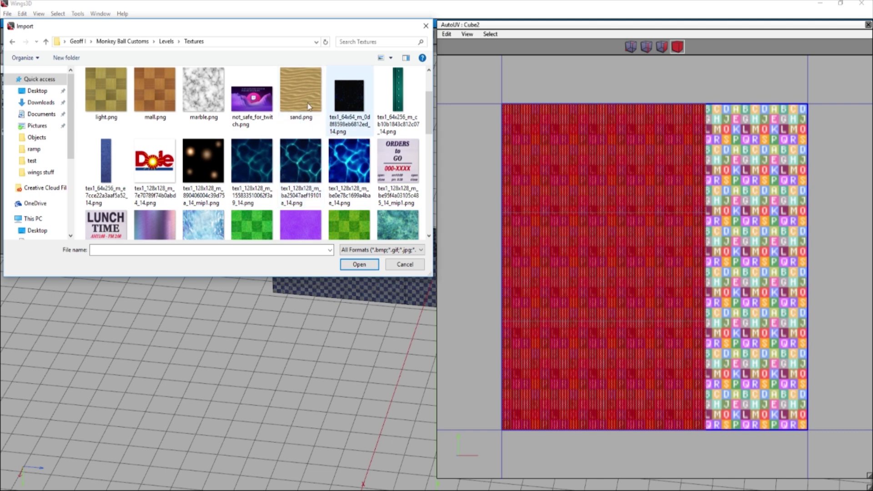
pyautogui.scroll(-1, 290, 122)
pyautogui.scroll(-3, 299, 127)
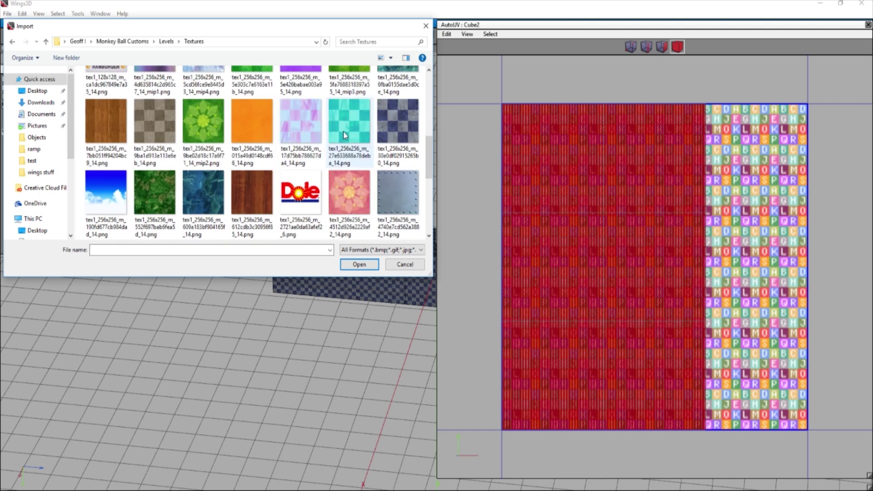
pyautogui.scroll(-3, 343, 132)
pyautogui.scroll(-1, 277, 129)
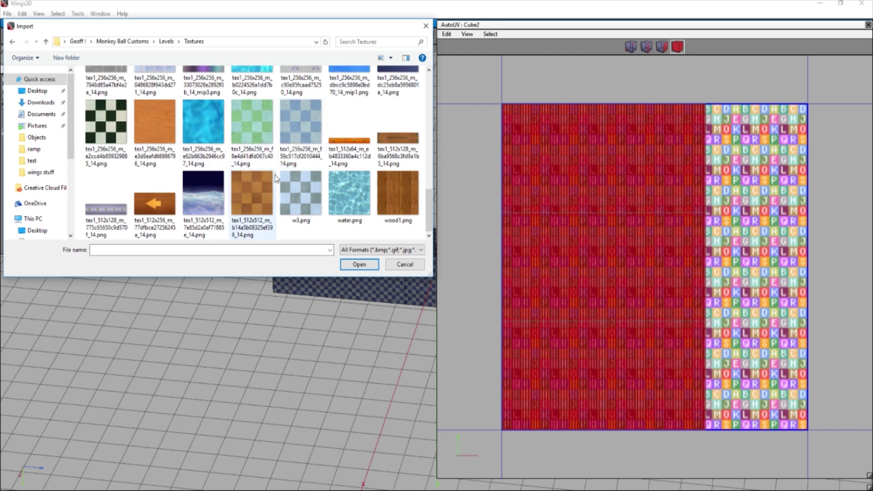
pyautogui.click(398, 187)
pyautogui.scroll(1, 239, 195)
pyautogui.click(158, 144)
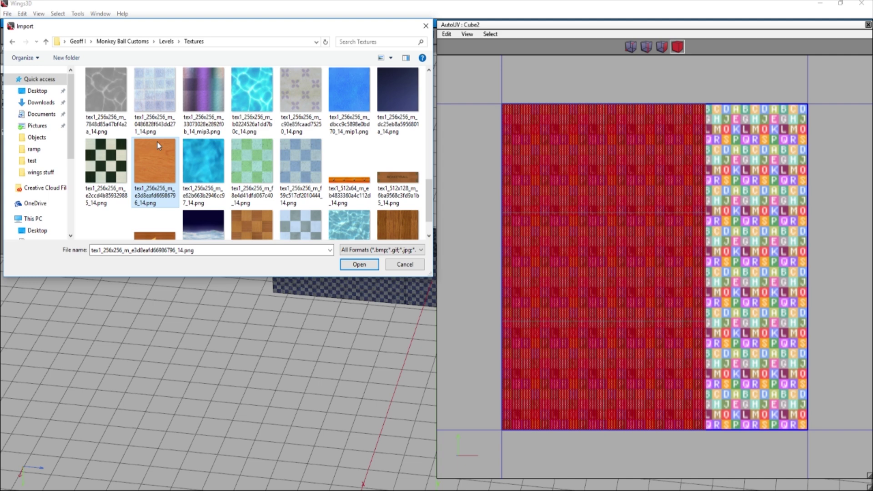
pyautogui.doubleClick(151, 161)
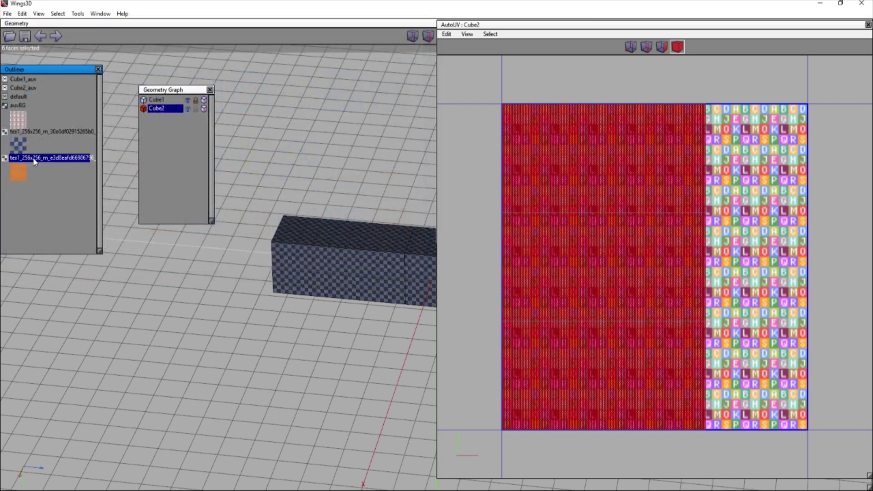
# Step: Apply the imported wood texture to the second cube's UV charts, collapse the UV editor and deselect the cube
pyautogui.moveTo(509, 177); pyautogui.dragTo(637, 204)
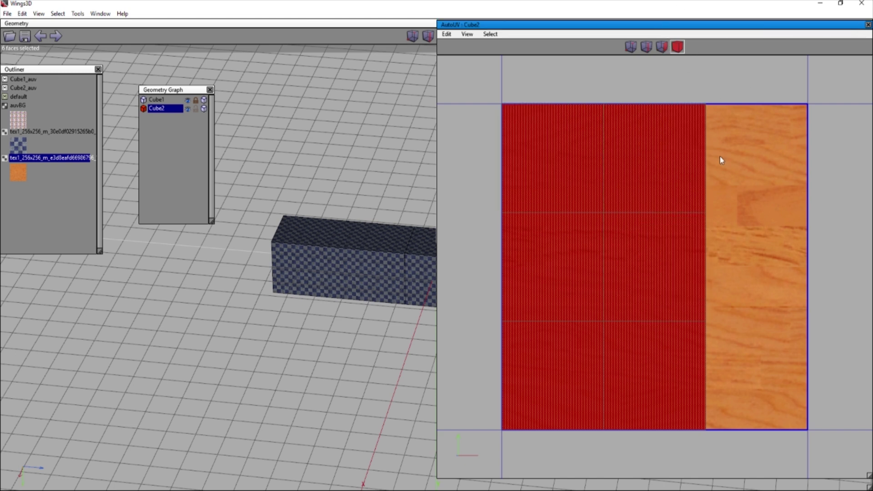
pyautogui.doubleClick(818, 26)
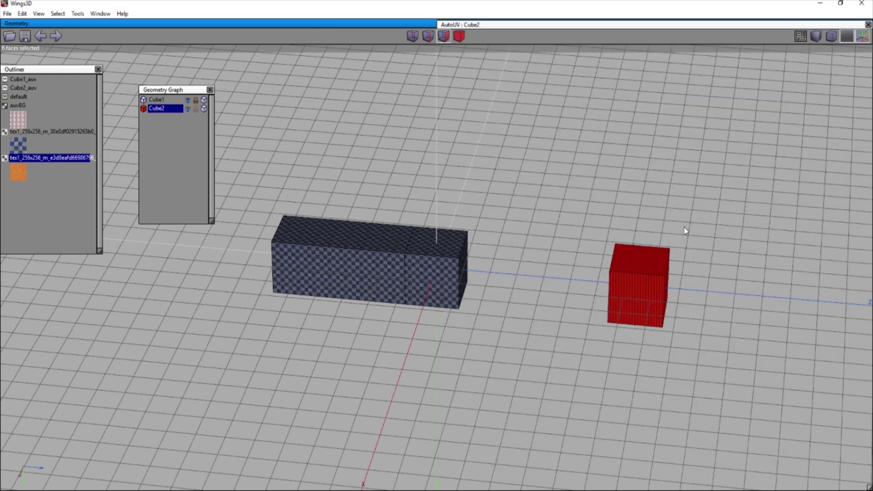
pyautogui.click(596, 328)
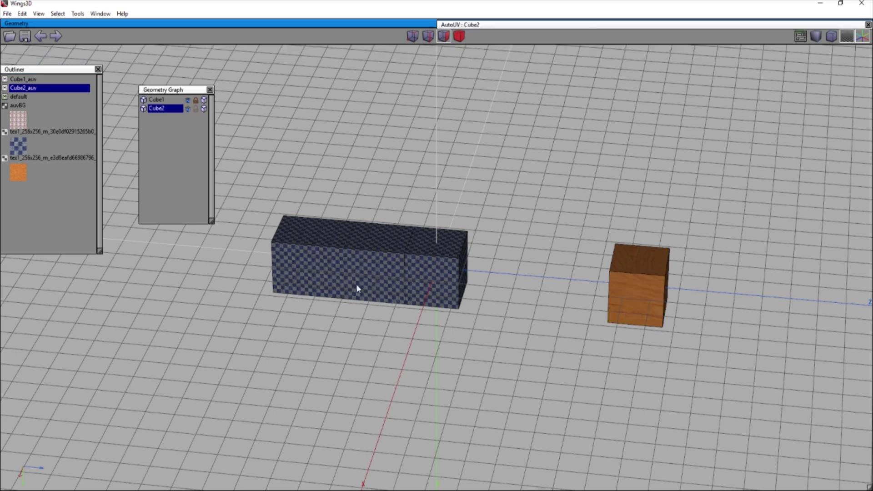
# Step: Select the four faces on the checkered box's two long vertical sides and assign them the Cube2_auv material
pyautogui.scroll(5, 450, 305)
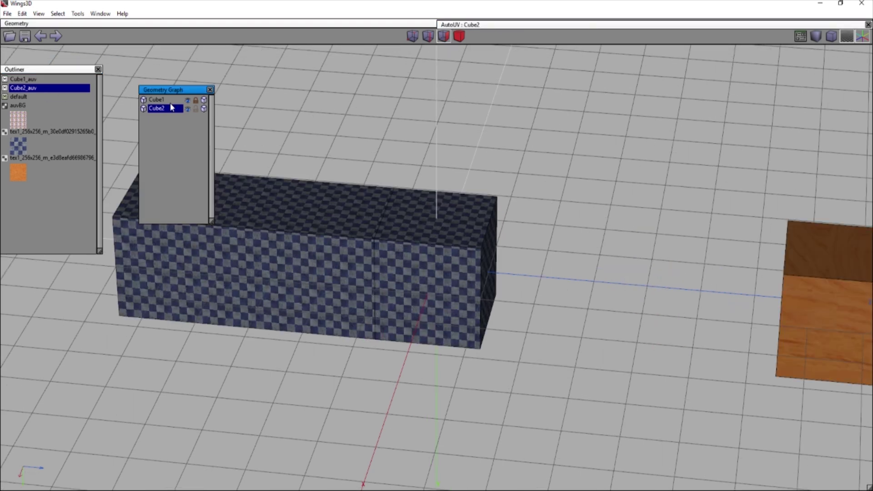
pyautogui.click(318, 268)
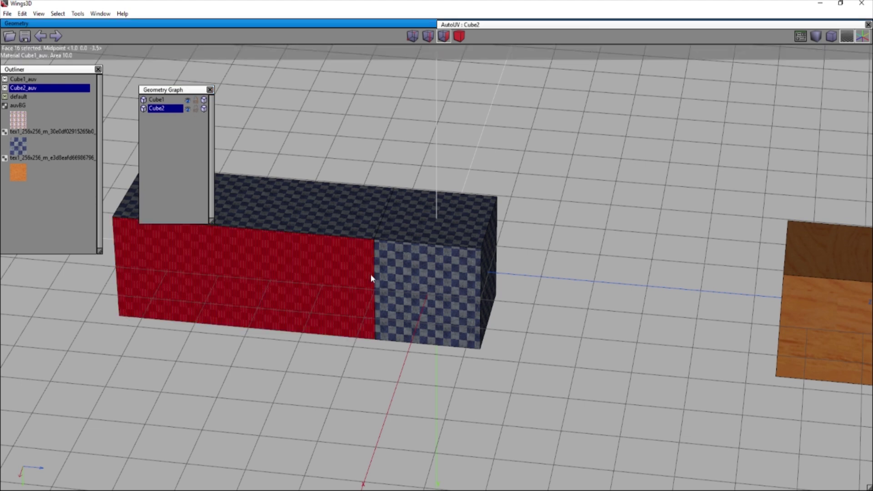
pyautogui.click(410, 284)
pyautogui.moveTo(345, 273); pyautogui.dragTo(460, 272, button='middle')
pyautogui.moveTo(460, 272); pyautogui.dragTo(591, 299)
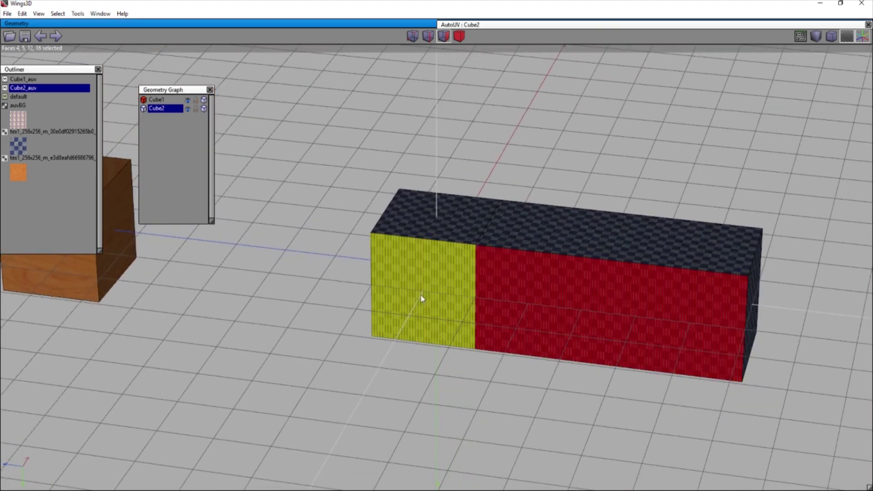
pyautogui.moveTo(419, 297); pyautogui.dragTo(507, 307, button='middle')
pyautogui.rightClick(562, 327)
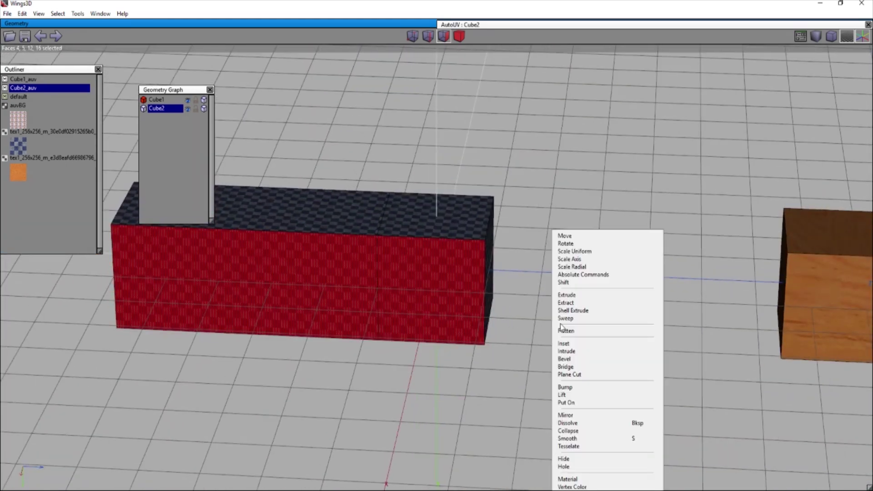
pyautogui.click(571, 480)
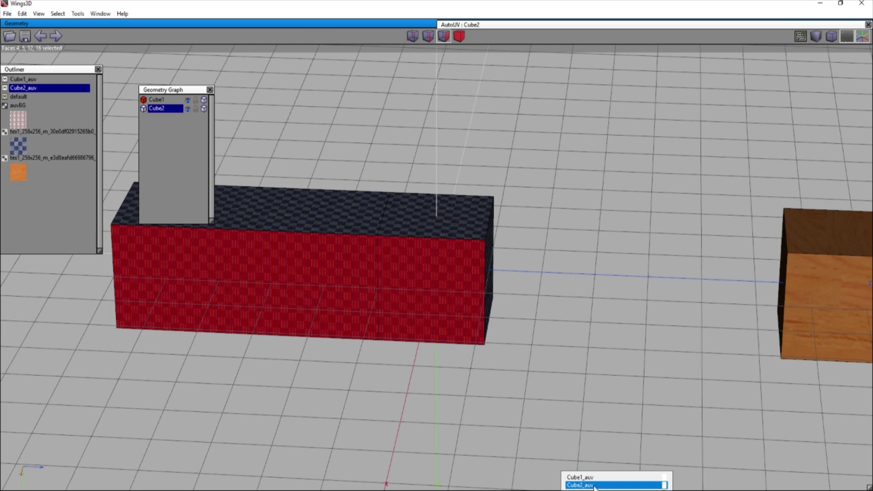
pyautogui.click(594, 486)
# Step: Deselect the four side faces and examine the wood texture on both long sides of the box
pyautogui.click(409, 277)
pyautogui.click(320, 280)
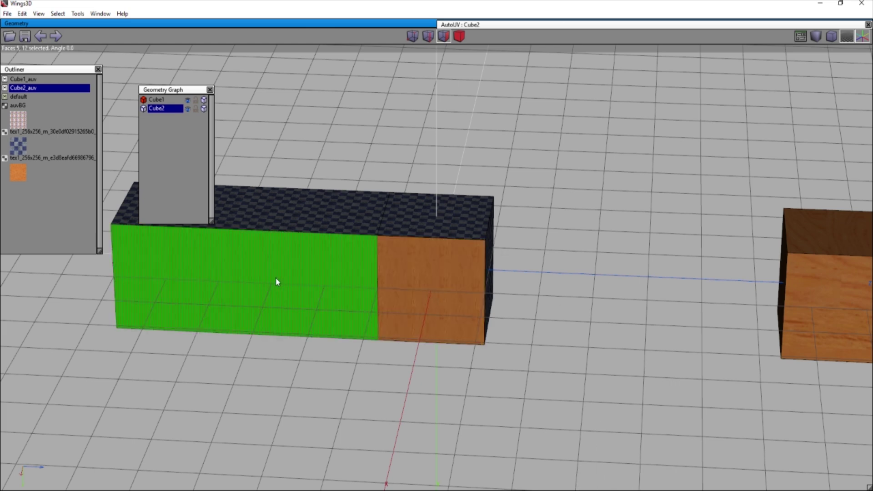
pyautogui.moveTo(276, 277); pyautogui.dragTo(501, 278, button='middle')
pyautogui.moveTo(364, 314); pyautogui.dragTo(348, 297, button='middle')
pyautogui.click(425, 296)
pyautogui.click(642, 304)
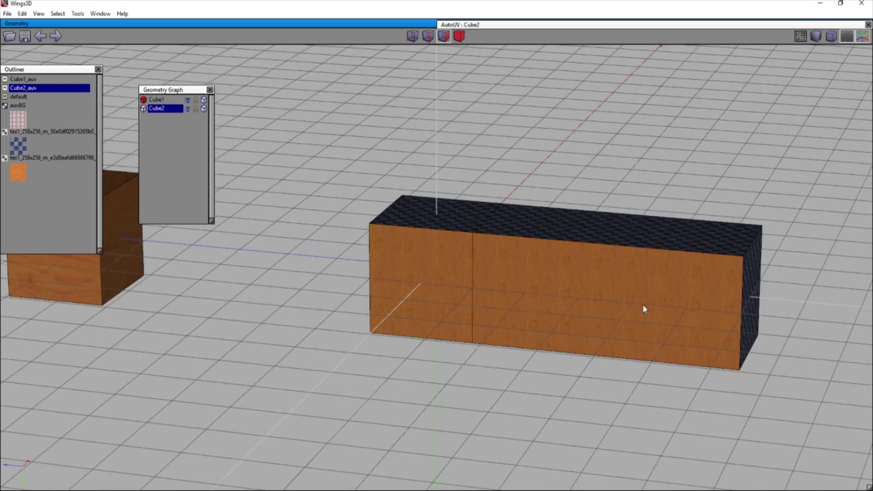
pyautogui.moveTo(402, 384); pyautogui.dragTo(519, 364, button='middle')
pyautogui.moveTo(273, 326); pyautogui.dragTo(574, 337, button='middle')
# Step: Reselect the four wood-textured faces on both long sides of the box
pyautogui.click(366, 324)
pyautogui.click(346, 291)
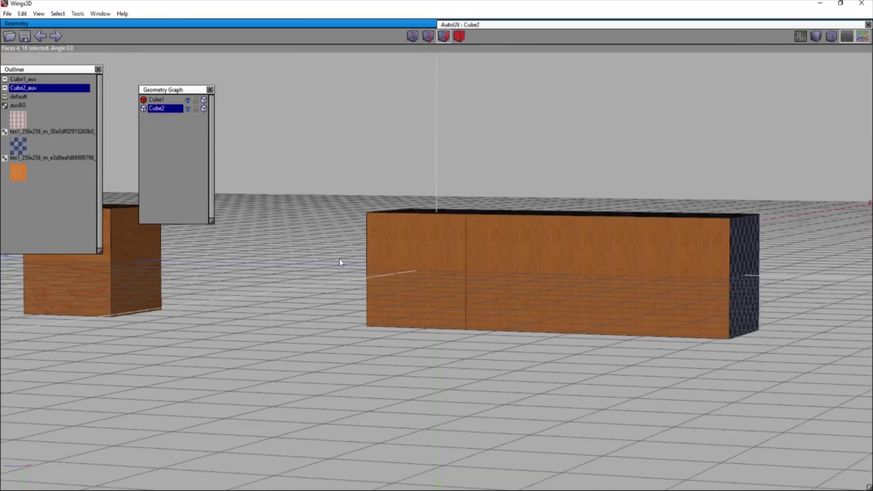
pyautogui.click(421, 264)
pyautogui.click(583, 266)
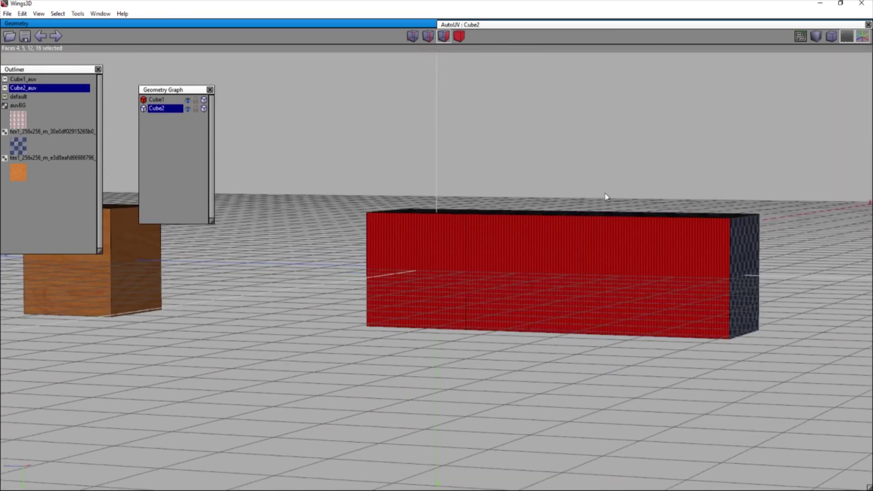
# Step: Expand the second cube's UV editor, move it off the box's UV editor and close it, keeping the side faces selected
pyautogui.rightClick(457, 359)
pyautogui.scroll(-1, 528, 27)
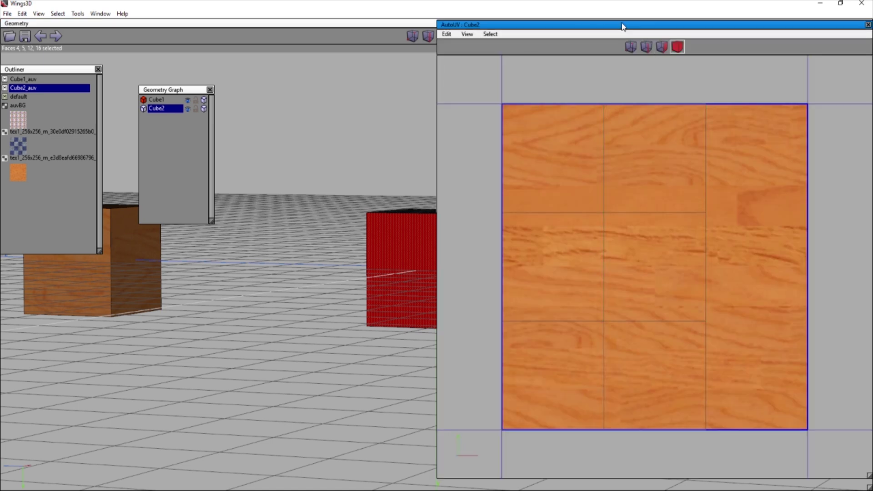
pyautogui.moveTo(731, 25); pyautogui.dragTo(276, 23)
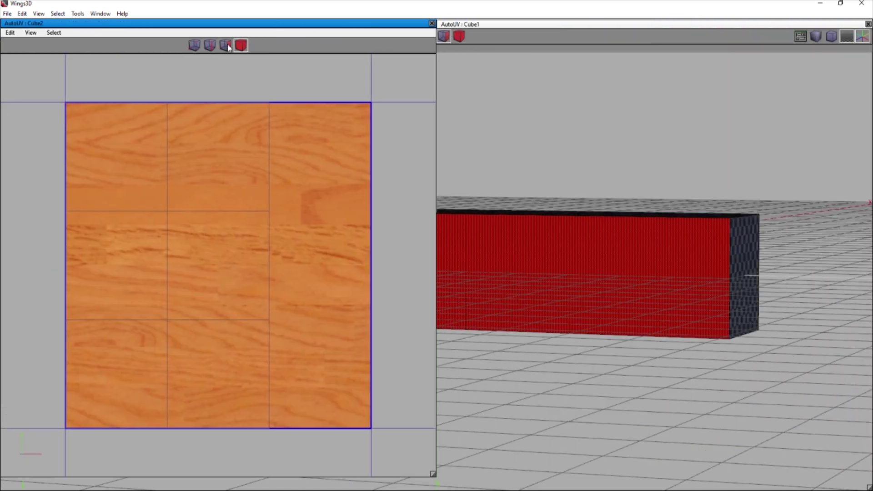
pyautogui.click(432, 23)
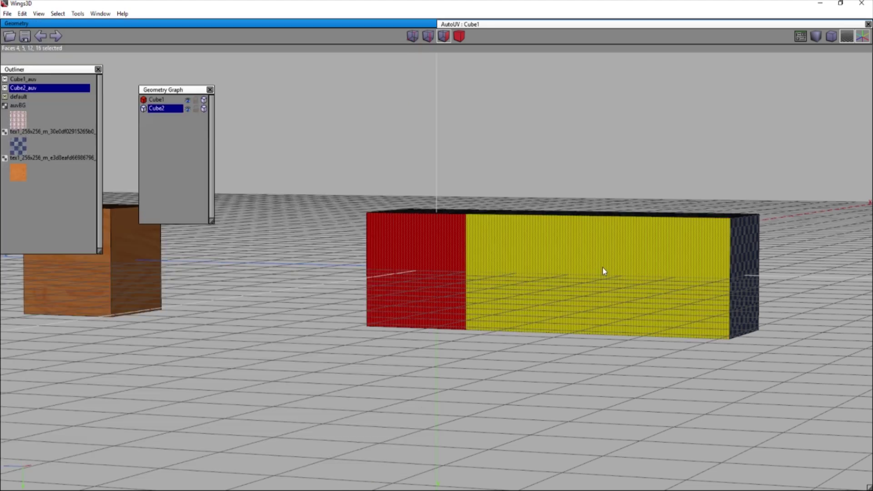
pyautogui.rightClick(556, 223)
pyautogui.click(508, 296)
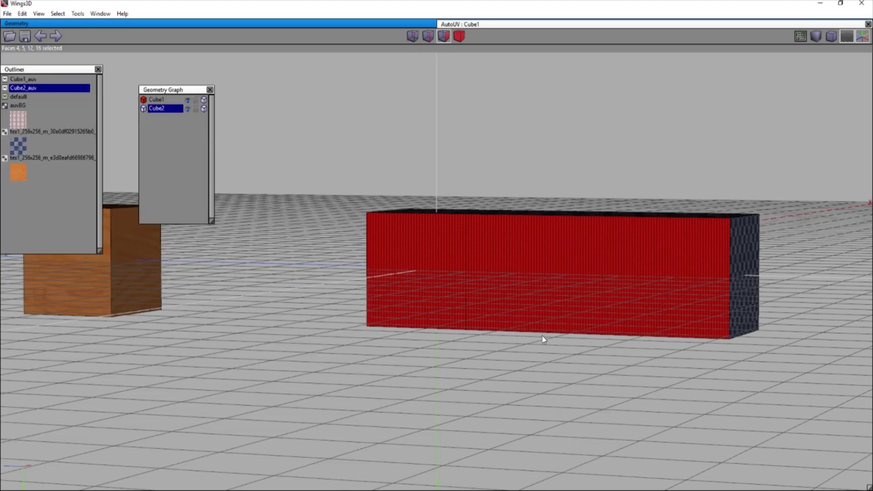
# Step: Uniformly scale the UV charts of the box's wood-textured side faces down to about half their size in the UV editor
pyautogui.moveTo(543, 338); pyautogui.dragTo(191, 364, button='middle')
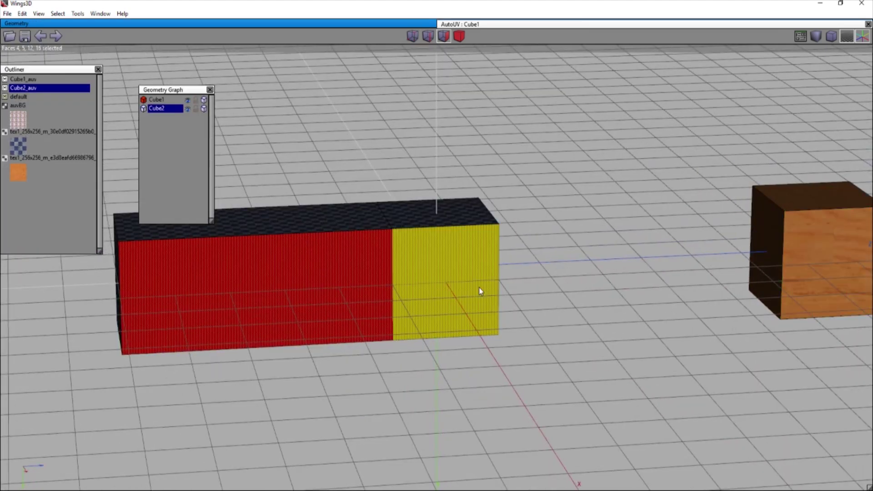
pyautogui.rightClick(408, 275)
pyautogui.press('Escape')
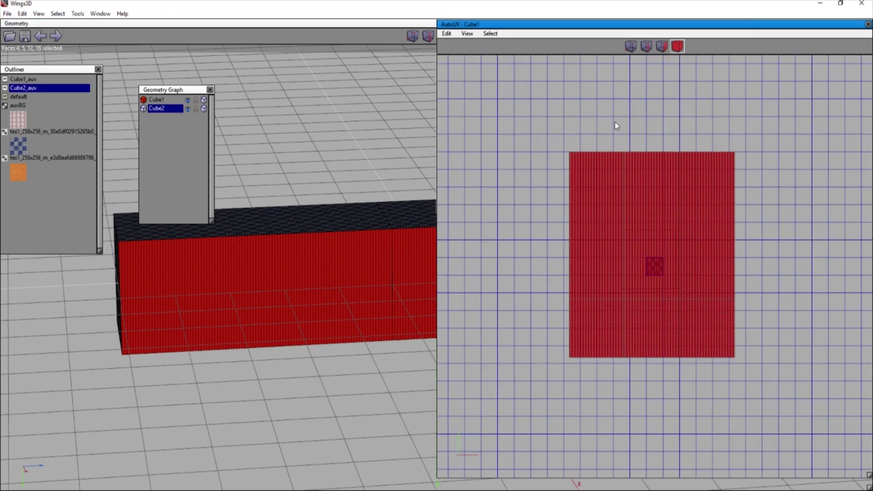
pyautogui.rightClick(643, 117)
pyautogui.click(655, 135)
pyautogui.rightClick(655, 134)
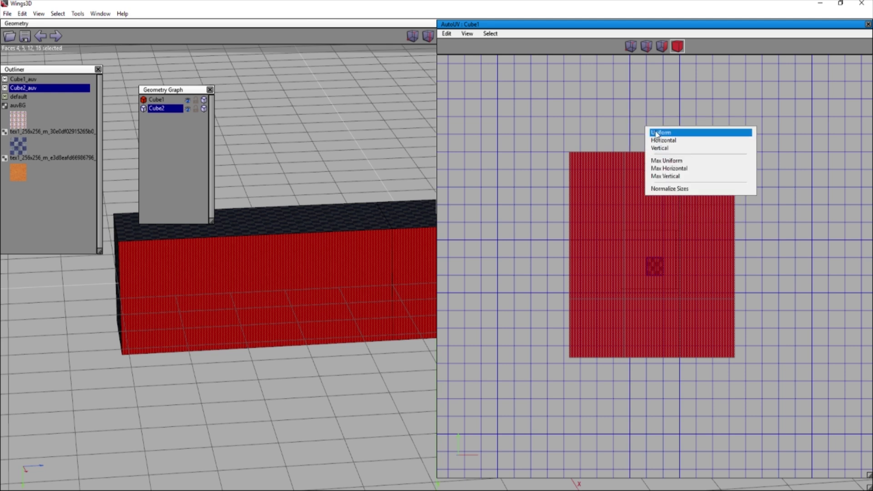
pyautogui.click(655, 133)
pyautogui.scroll(3, 652, 255)
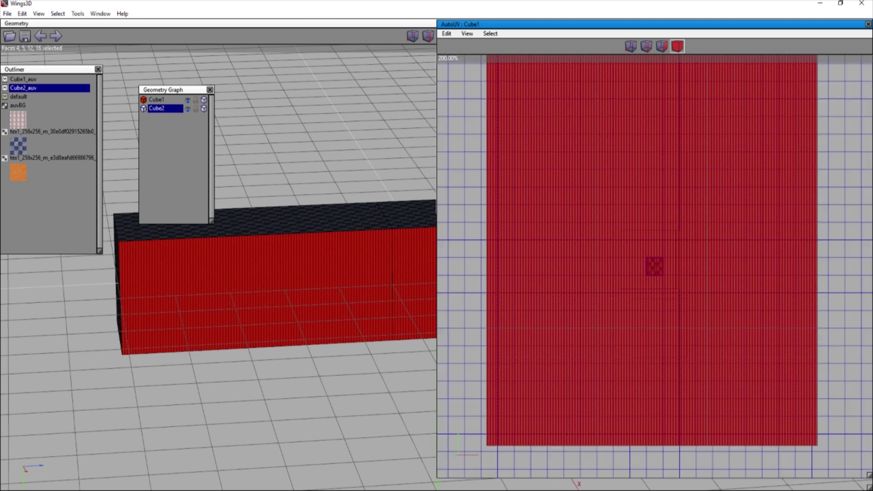
pyautogui.scroll(-10, 652, 266)
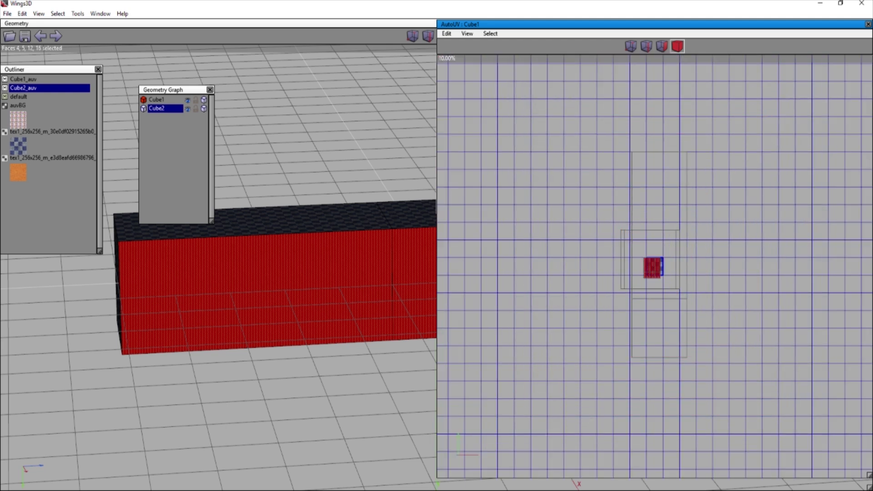
pyautogui.scroll(3, 653, 262)
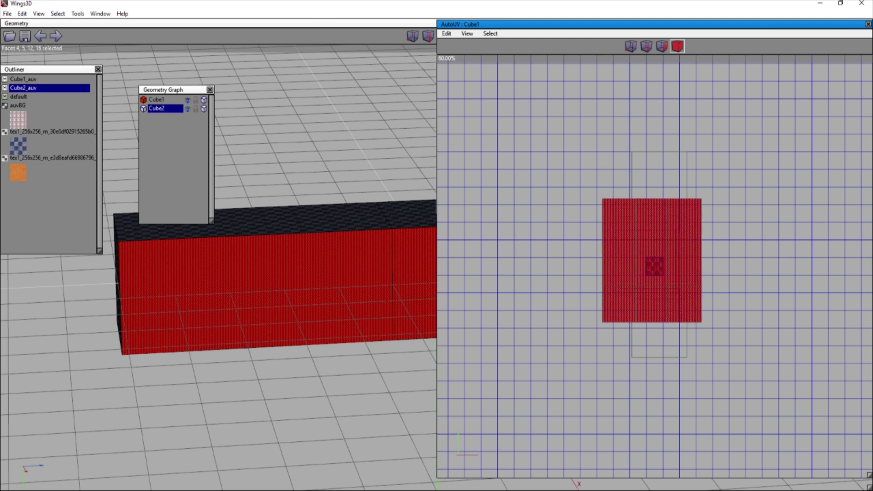
# Step: Deselect the wood-textured faces on both long sides of the box and collapse the box's UV editor
pyautogui.click(343, 250)
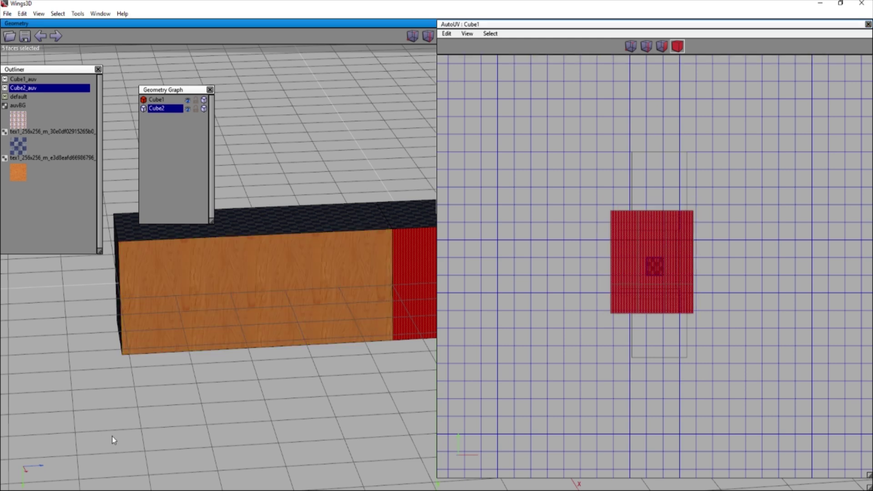
pyautogui.click(404, 304)
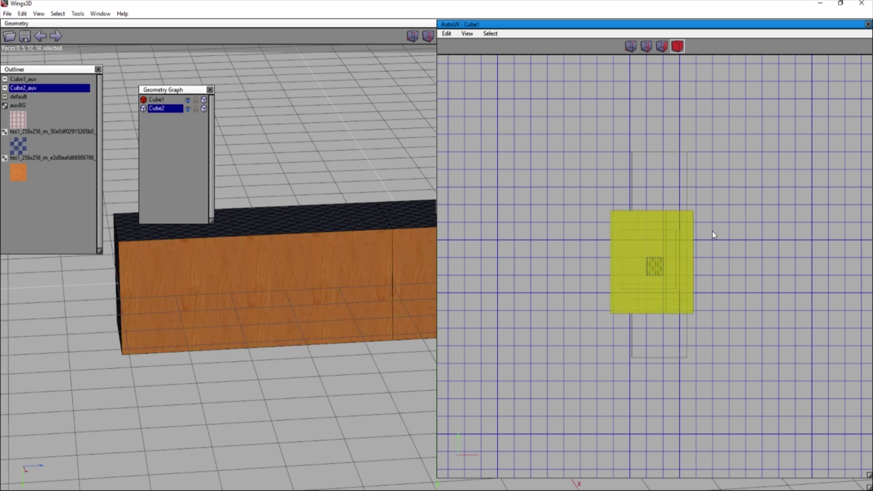
pyautogui.moveTo(310, 341); pyautogui.dragTo(426, 286, button='middle')
pyautogui.click(426, 287)
pyautogui.moveTo(311, 372); pyautogui.dragTo(421, 305, button='middle')
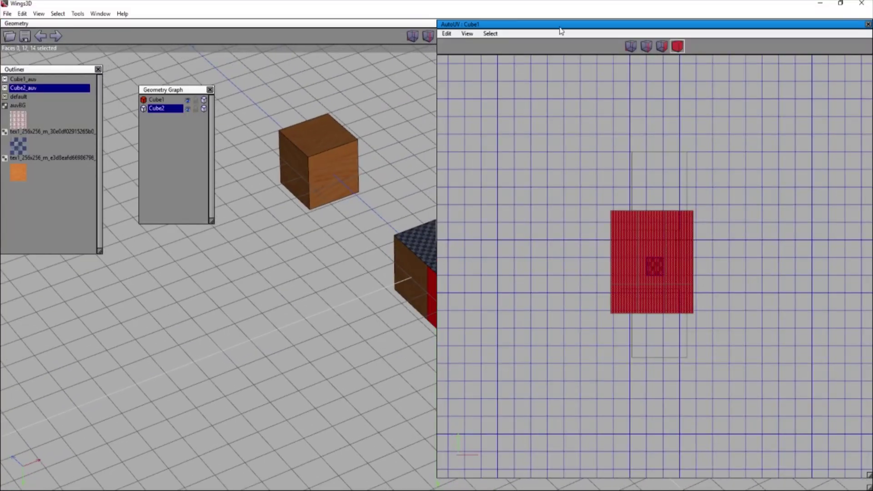
pyautogui.doubleClick(520, 25)
pyautogui.click(463, 325)
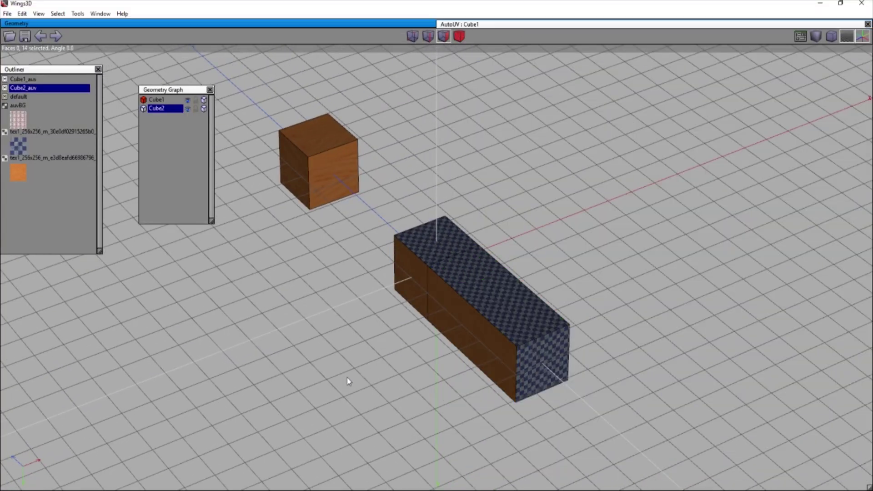
# Step: Examine the wood and checkered textures on all sides of the long box from several angles
pyautogui.moveTo(349, 382); pyautogui.dragTo(555, 352, button='middle')
pyautogui.moveTo(510, 250)
pyautogui.mouseDown(button='middle')
pyautogui.moveTo(589, 250)
pyautogui.moveTo(532, 291)
pyautogui.moveTo(528, 237)
pyautogui.moveTo(474, 269)
pyautogui.moveTo(455, 228)
pyautogui.moveTo(432, 229)
pyautogui.moveTo(510, 232)
pyautogui.mouseUp(button='middle')
pyautogui.moveTo(573, 272); pyautogui.dragTo(414, 365, button='middle')
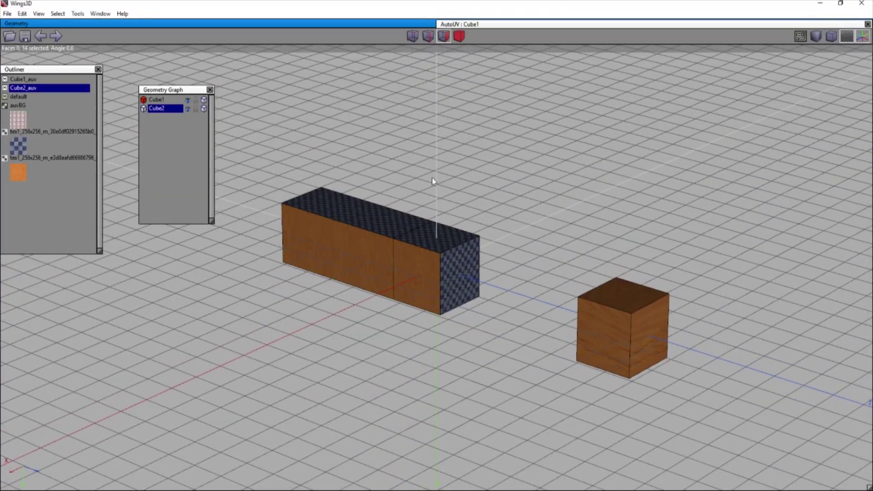
pyautogui.moveTo(432, 181); pyautogui.dragTo(411, 255, button='middle')
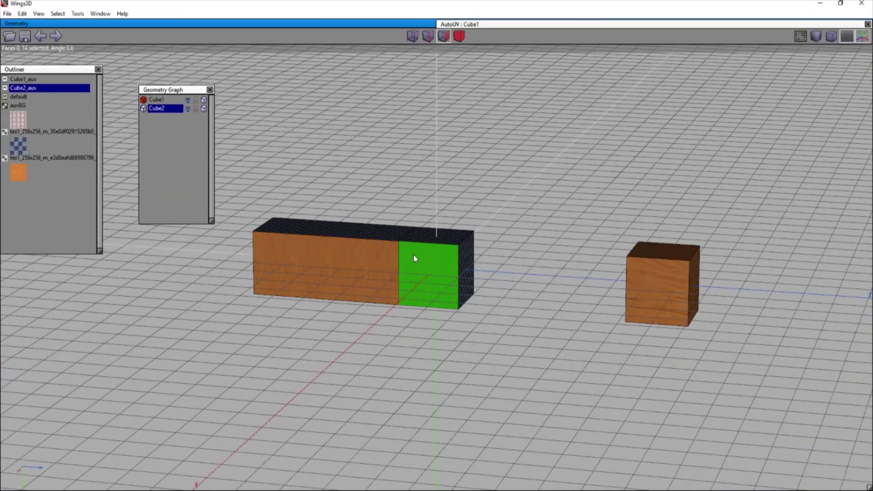
pyautogui.moveTo(433, 227); pyautogui.dragTo(642, 293, button='middle')
pyautogui.moveTo(527, 264); pyautogui.dragTo(596, 275, button='middle')
pyautogui.moveTo(619, 223); pyautogui.dragTo(423, 221, button='middle')
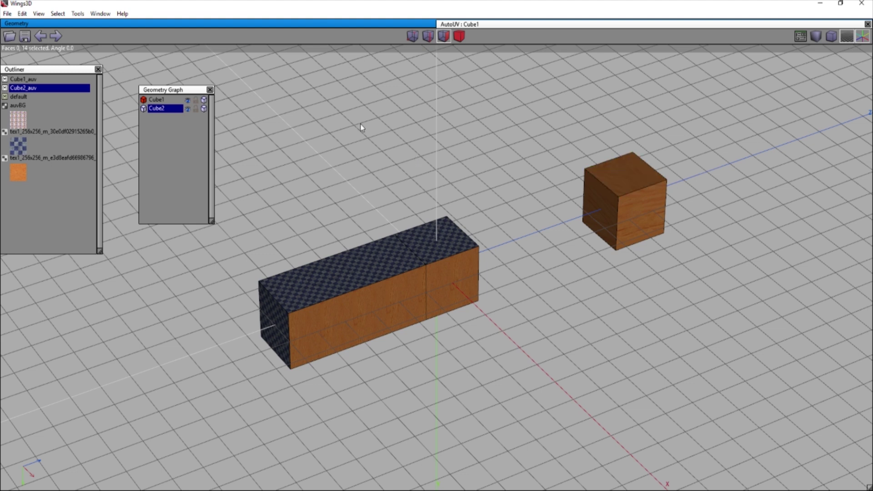
pyautogui.moveTo(574, 314); pyautogui.dragTo(564, 294, button='middle')
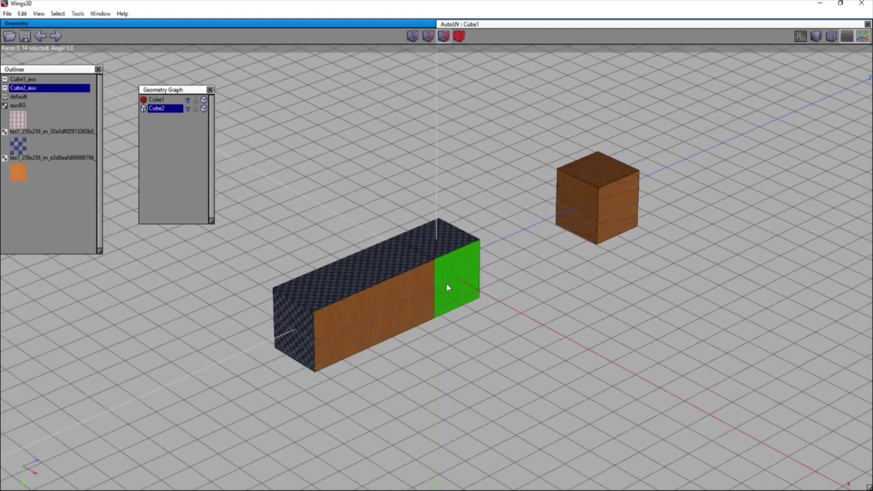
pyautogui.moveTo(640, 365); pyautogui.dragTo(613, 369, button='middle')
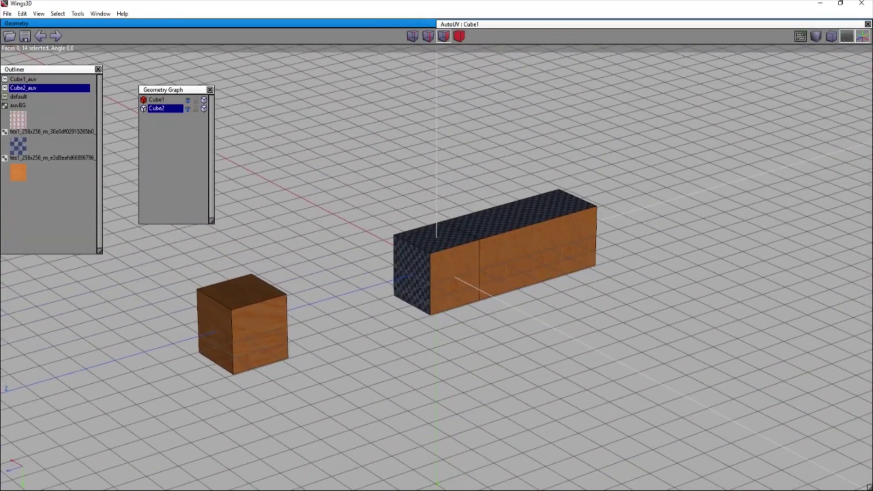
# Step: Switch to object selection, deselect the long box and delete the small wood-textured cube
pyautogui.click(460, 36)
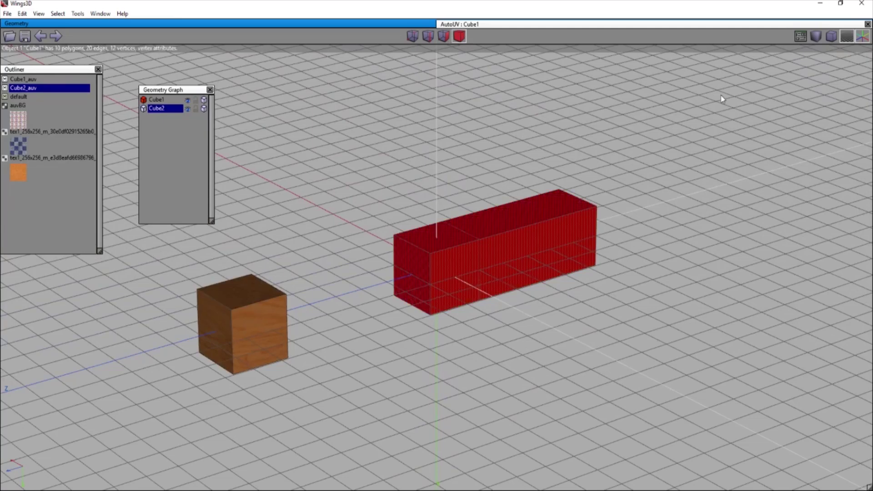
pyautogui.click(486, 222)
pyautogui.click(203, 357)
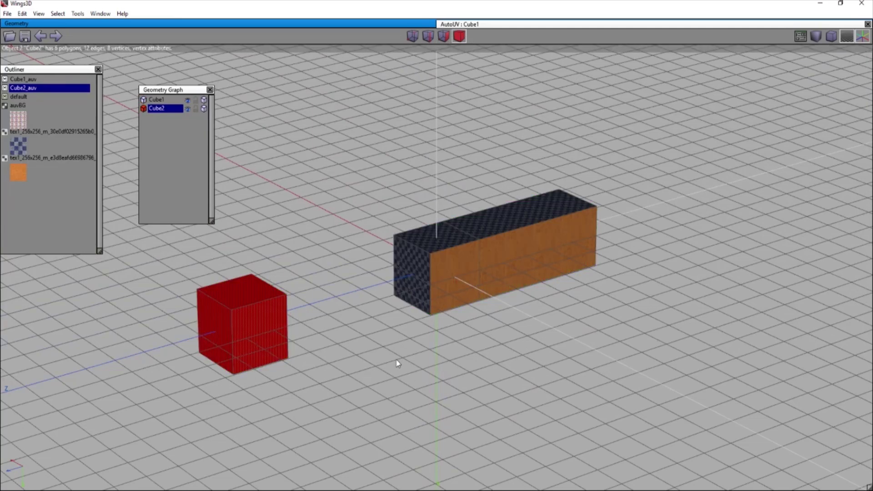
pyautogui.press('Delete')
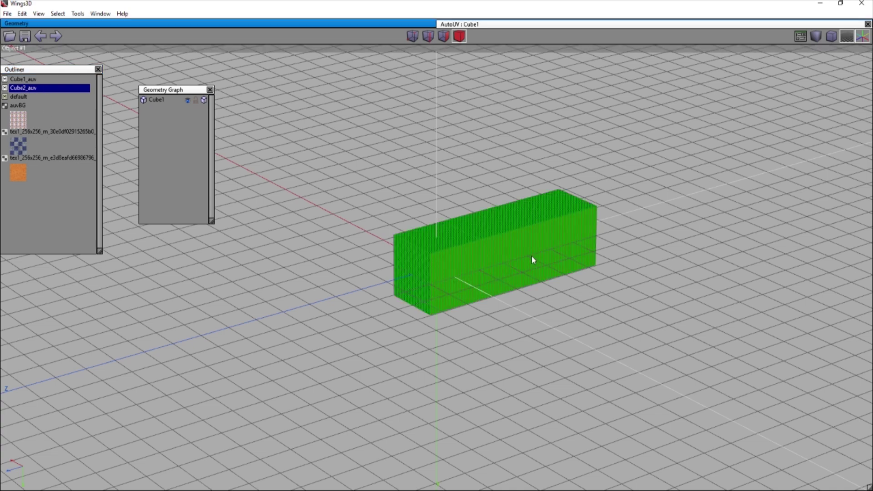
# Step: Check both wood-textured long sides of the remaining box and open the saved model of the wooden spiral track
pyautogui.moveTo(567, 283); pyautogui.dragTo(701, 291, button='middle')
pyautogui.moveTo(455, 291); pyautogui.dragTo(391, 293, button='middle')
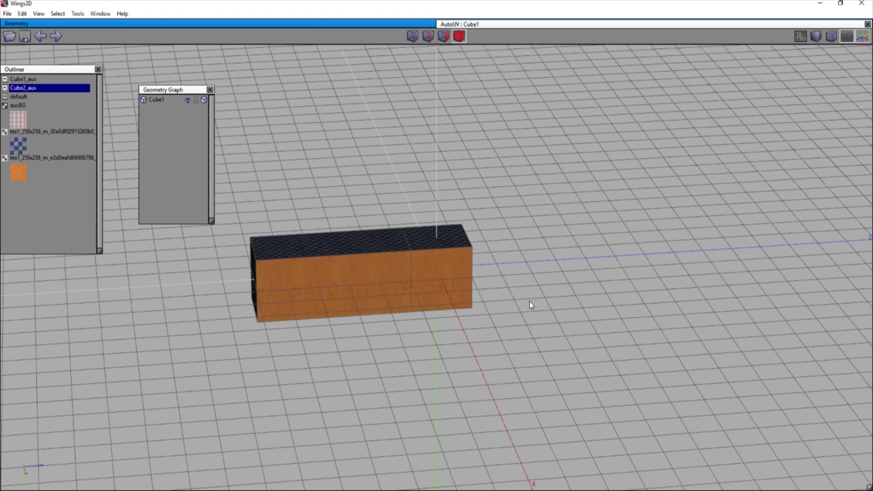
pyautogui.moveTo(530, 301); pyautogui.dragTo(451, 285, button='middle')
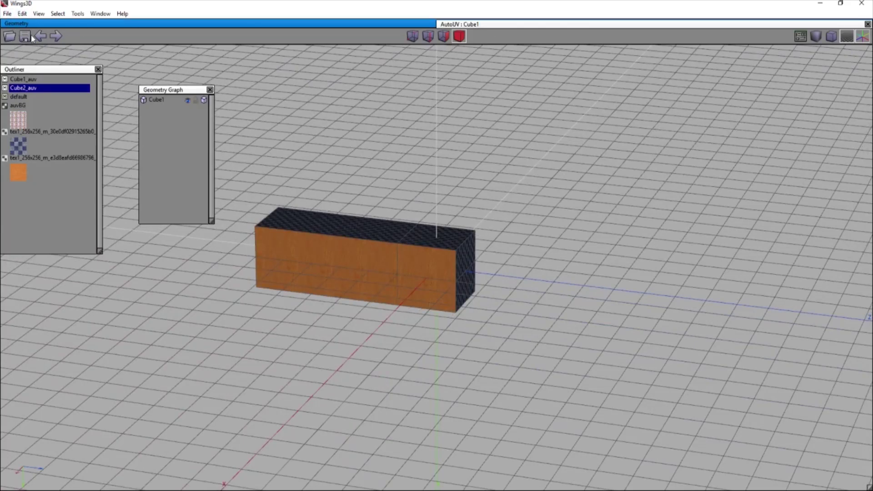
pyautogui.click(7, 14)
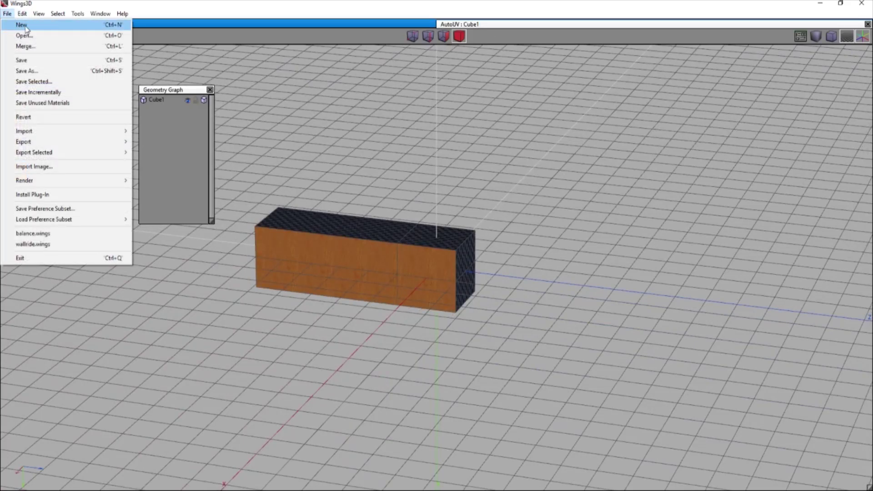
pyautogui.click(26, 29)
pyautogui.click(112, 80)
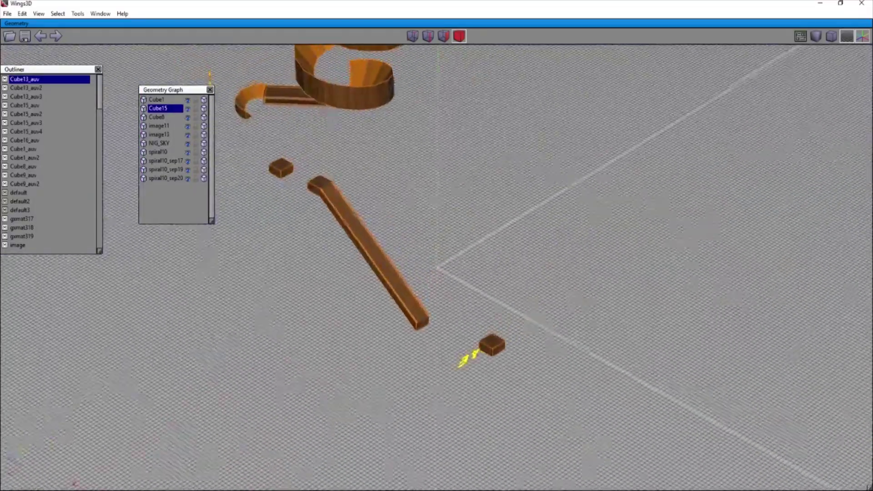
# Step: Examine the wood, checkered and metal textures on the track's ramp, curved section and platform, and the yellow arrow sign
pyautogui.moveTo(616, 146)
pyautogui.mouseDown(button='middle')
pyautogui.moveTo(587, 150)
pyautogui.moveTo(632, 163)
pyautogui.moveTo(616, 146)
pyautogui.mouseUp(button='middle')
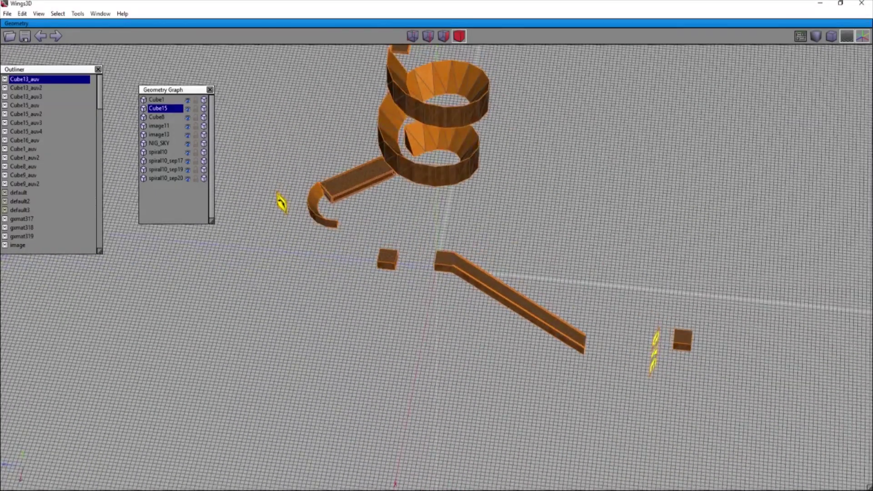
pyautogui.moveTo(588, 165); pyautogui.dragTo(568, 164, button='middle')
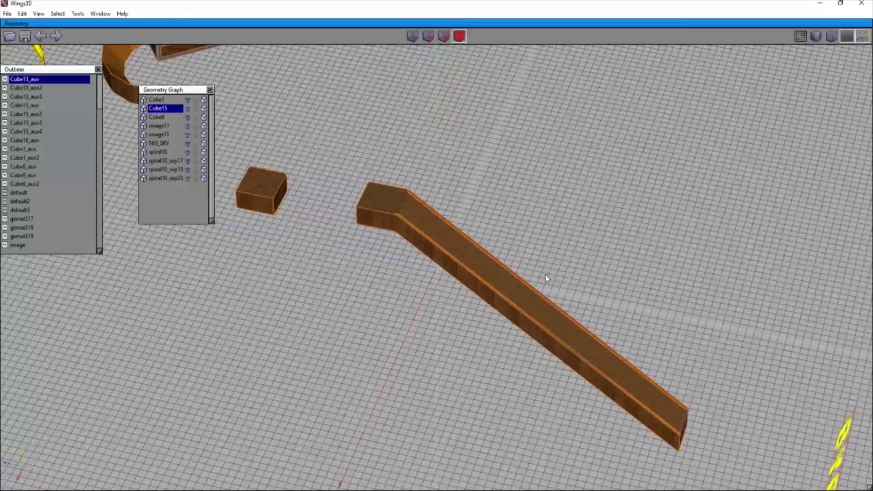
pyautogui.scroll(4, 545, 275)
pyautogui.middleClick(349, 248)
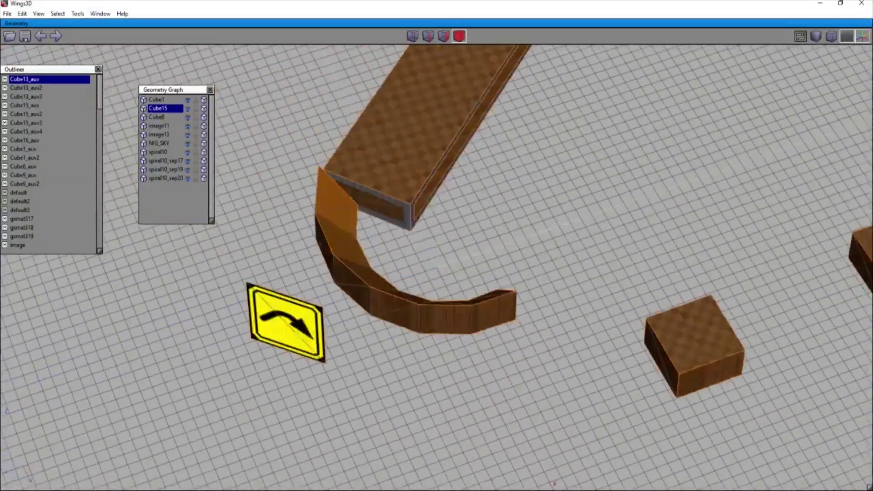
pyautogui.click(346, 247)
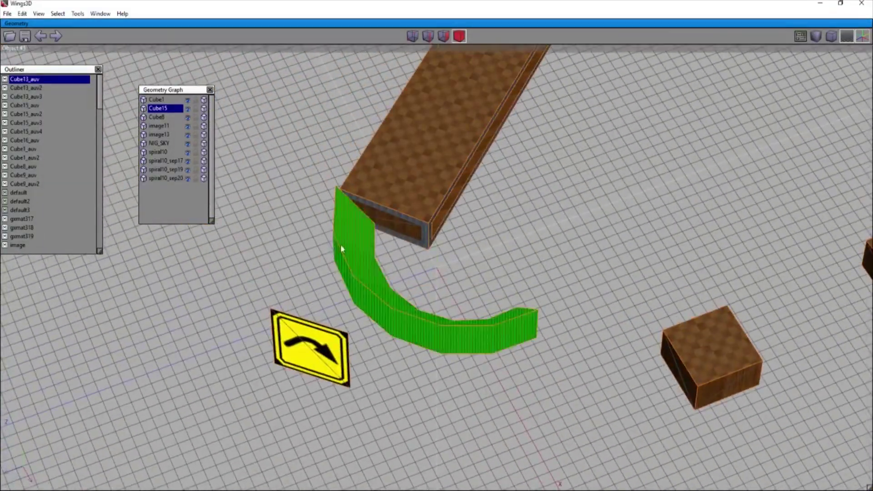
pyautogui.middleClick(479, 318)
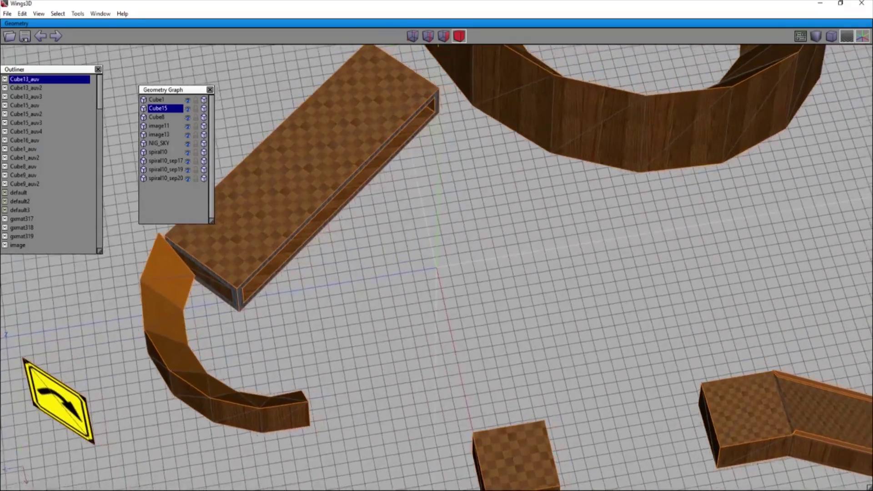
pyautogui.scroll(5, 315, 236)
pyautogui.middleClick(238, 157)
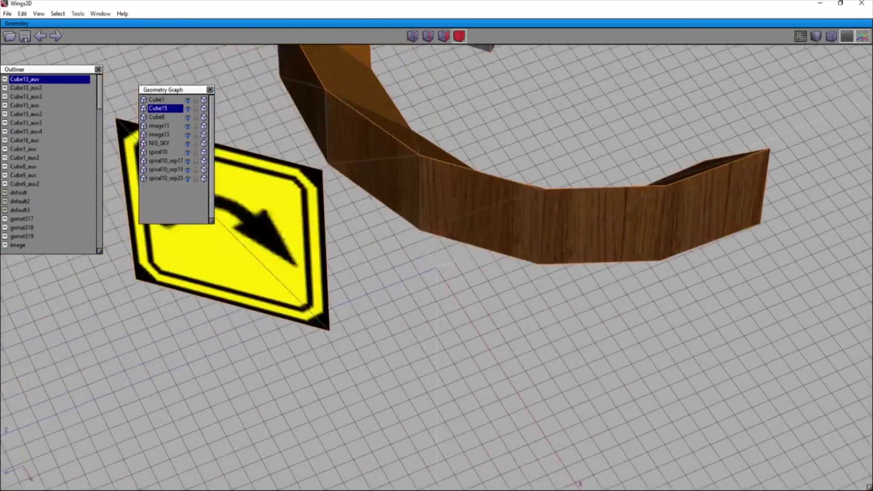
pyautogui.moveTo(337, 205); pyautogui.dragTo(341, 119, button='middle')
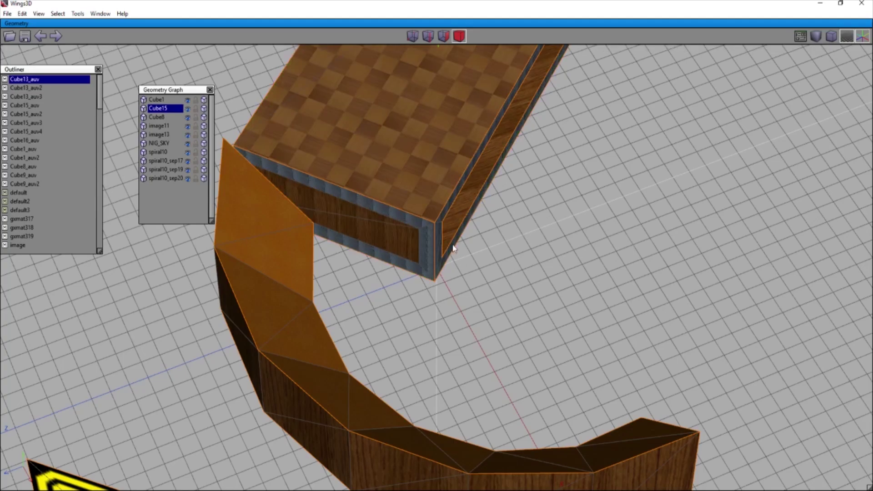
pyautogui.middleClick(440, 249)
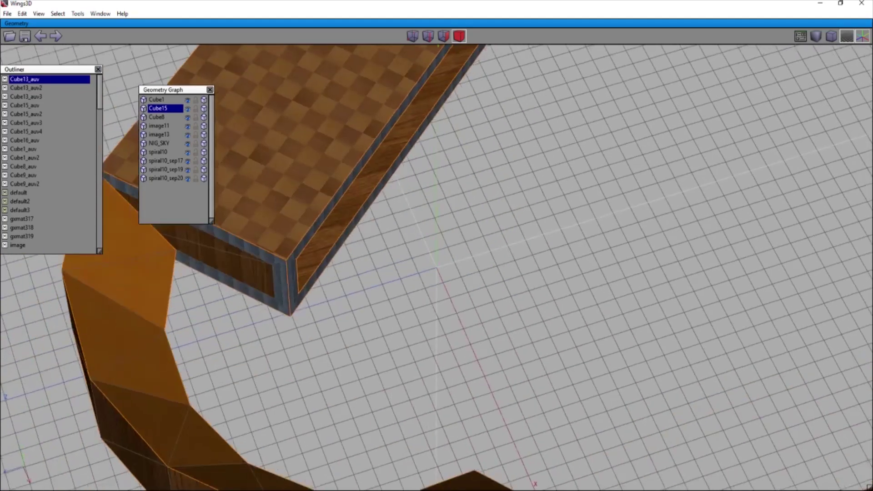
# Step: Examine the textures on the spiral track, the long sloping ramp and the surrounding night sky
pyautogui.scroll(-6, 437, 267)
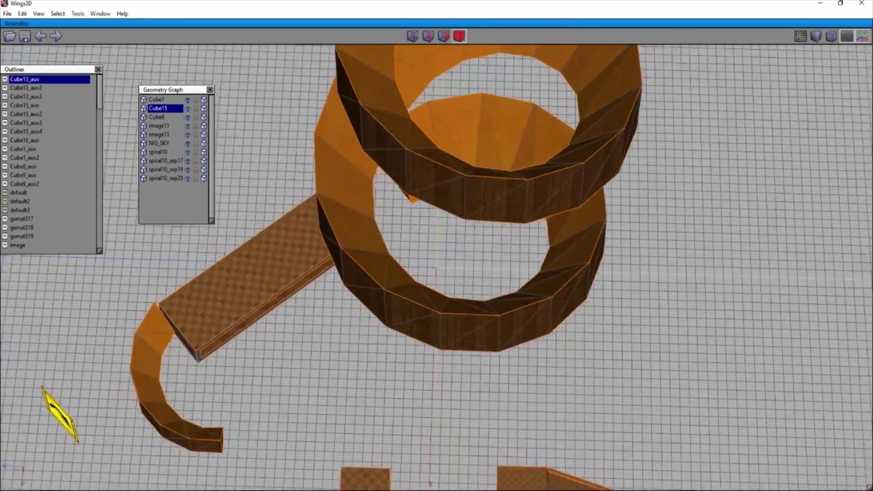
pyautogui.moveTo(396, 179); pyautogui.dragTo(371, 170, button='middle')
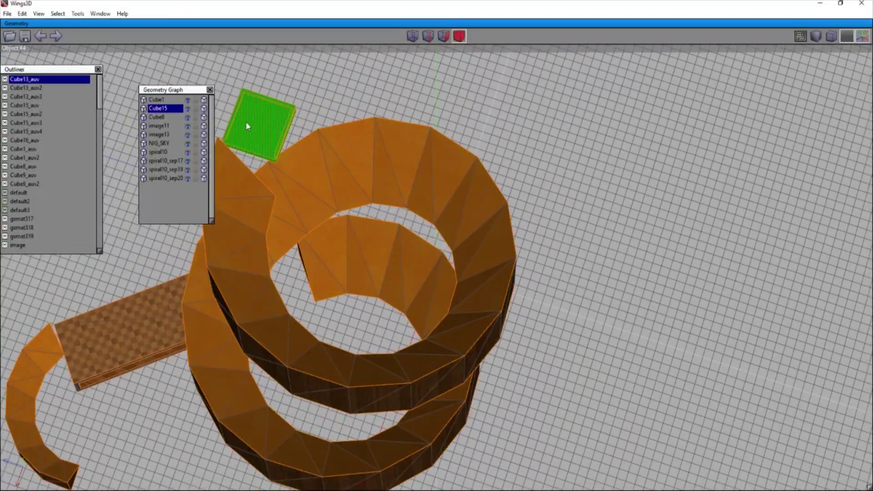
pyautogui.middleClick(433, 285)
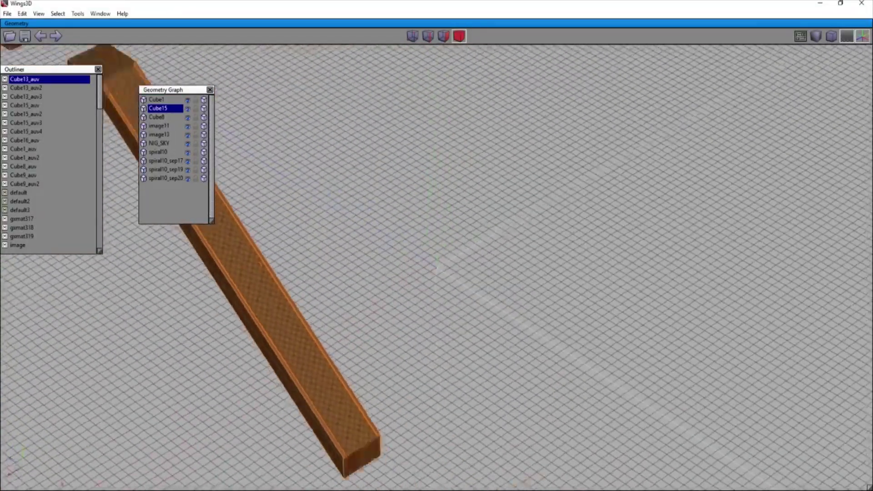
pyautogui.moveTo(410, 260); pyautogui.dragTo(733, 90, button='middle')
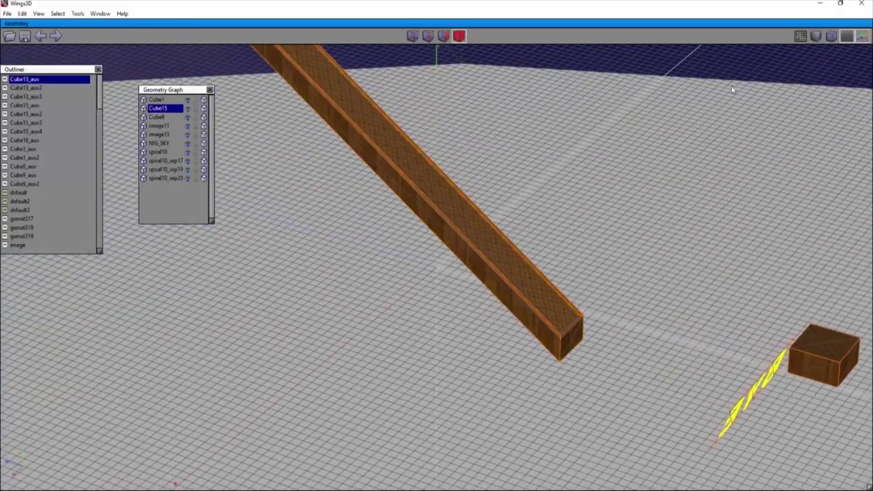
pyautogui.middleClick(575, 173)
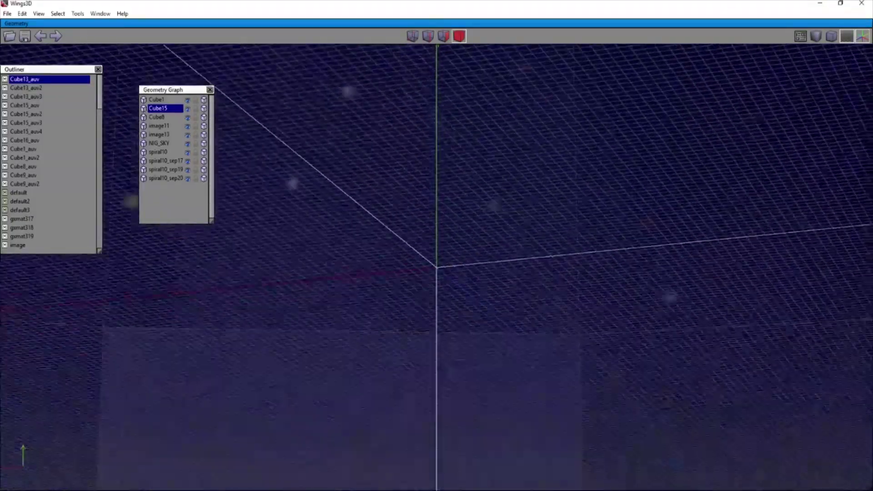
# Step: Lock the night sky object NIG_SKY
pyautogui.click(554, 138)
pyautogui.scroll(-5, 554, 138)
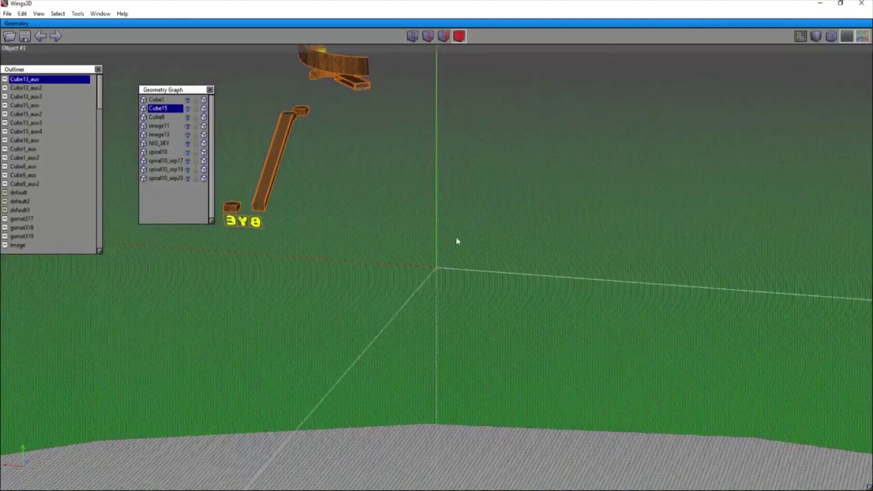
pyautogui.moveTo(343, 246); pyautogui.dragTo(310, 338, button='middle')
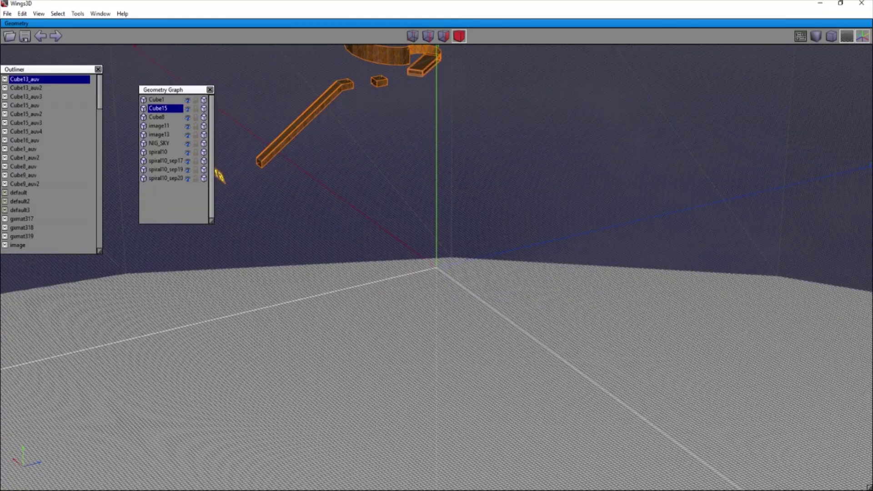
pyautogui.moveTo(220, 176)
pyautogui.mouseDown(button='middle')
pyautogui.moveTo(227, 168)
pyautogui.moveTo(216, 206)
pyautogui.moveTo(223, 187)
pyautogui.moveTo(267, 166)
pyautogui.moveTo(256, 211)
pyautogui.moveTo(219, 191)
pyautogui.mouseUp(button='middle')
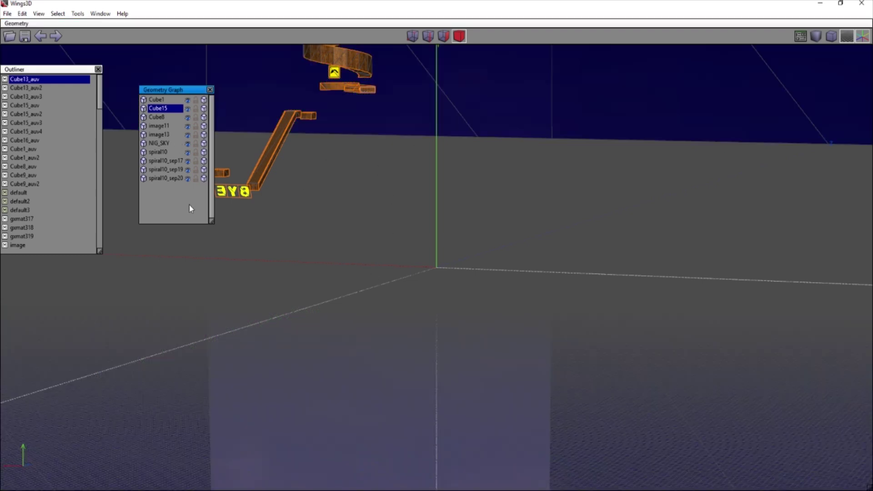
pyautogui.click(199, 145)
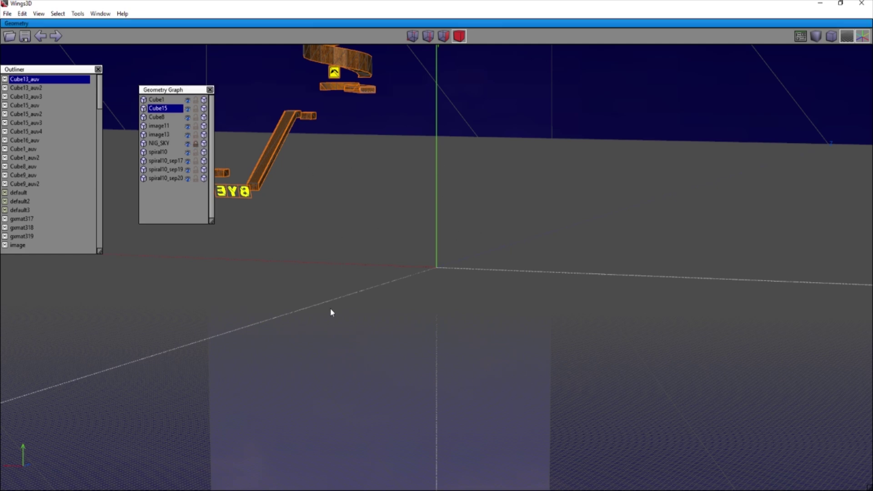
# Step: Examine the spiral track, curved section, ramps and separate platforms from above, including their wood and checkered surfaces
pyautogui.moveTo(501, 287); pyautogui.dragTo(519, 257, button='middle')
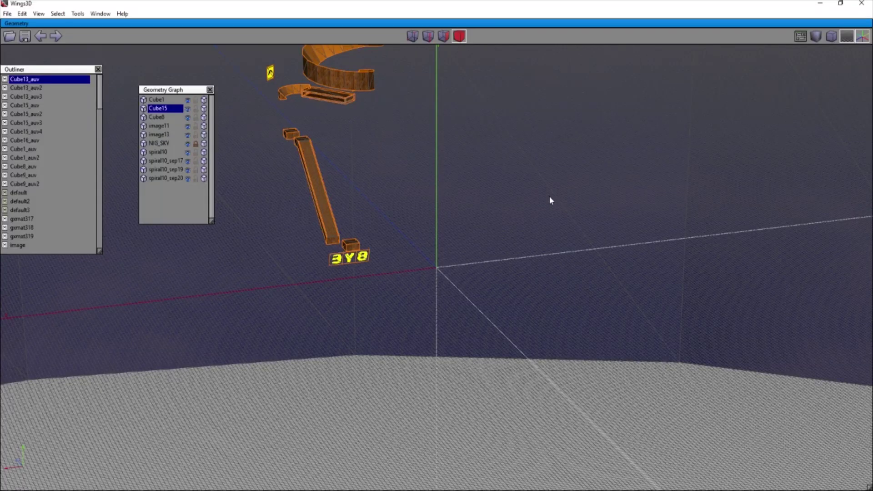
pyautogui.moveTo(440, 169); pyautogui.dragTo(391, 277, button='middle')
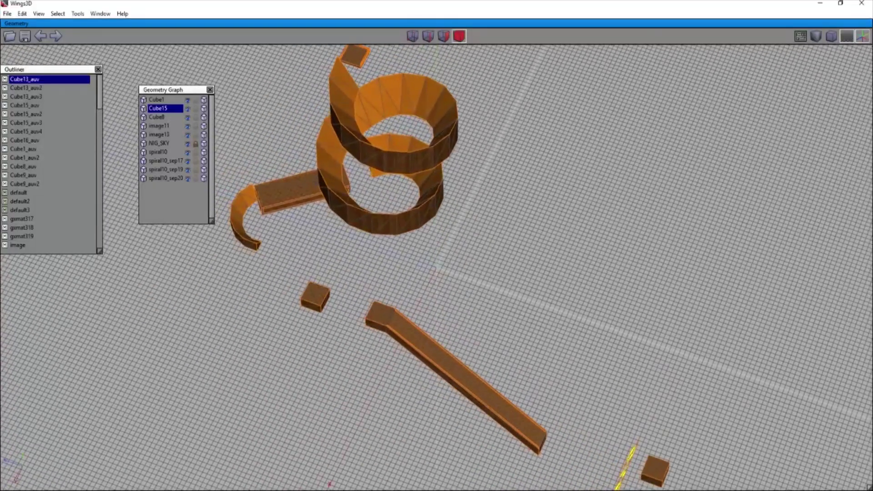
pyautogui.scroll(3, 390, 160)
pyautogui.moveTo(405, 165); pyautogui.dragTo(461, 205, button='middle')
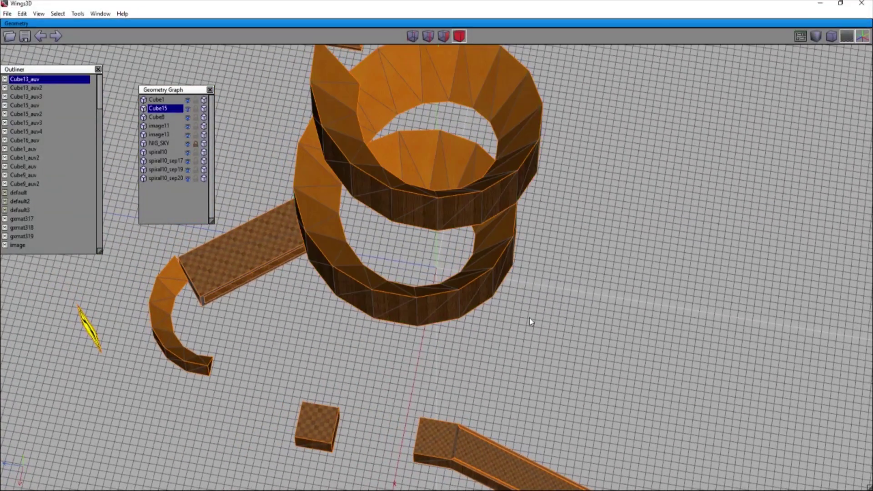